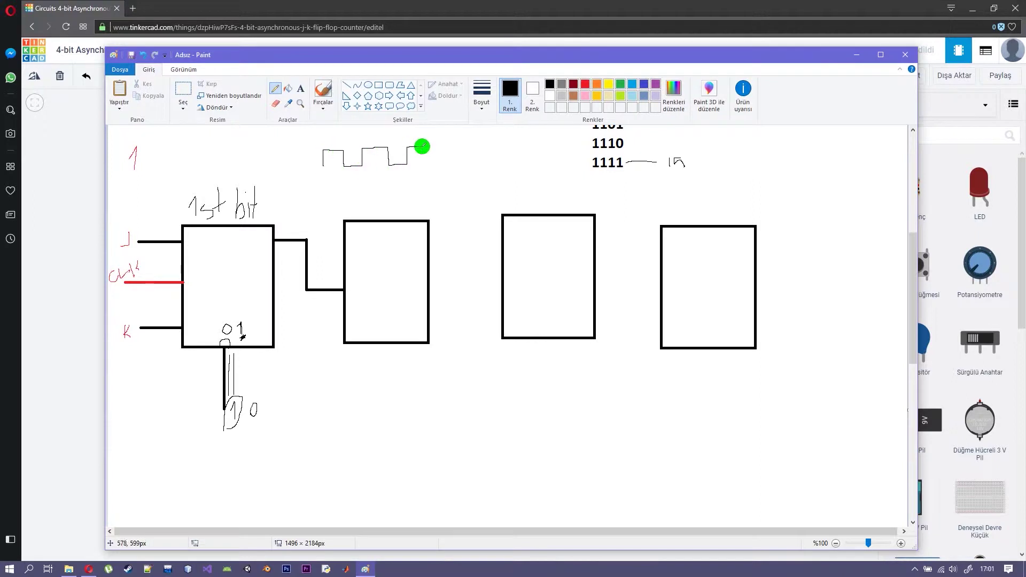
Mark the clock waveform's first high level 1 and low level 0, and circle the falling edge between them
left_click(330, 146)
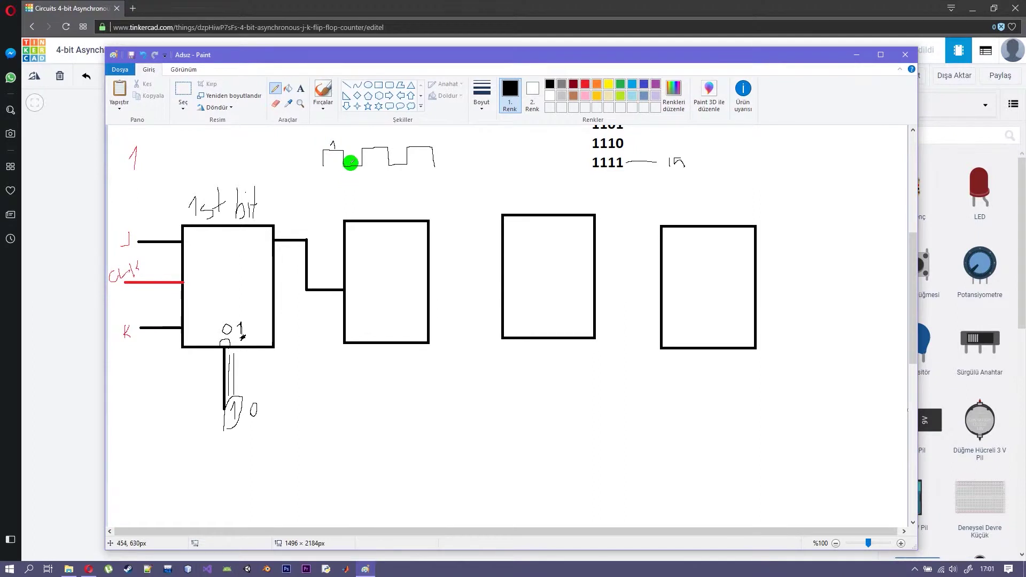
left_click_drag(353, 163, 344, 145)
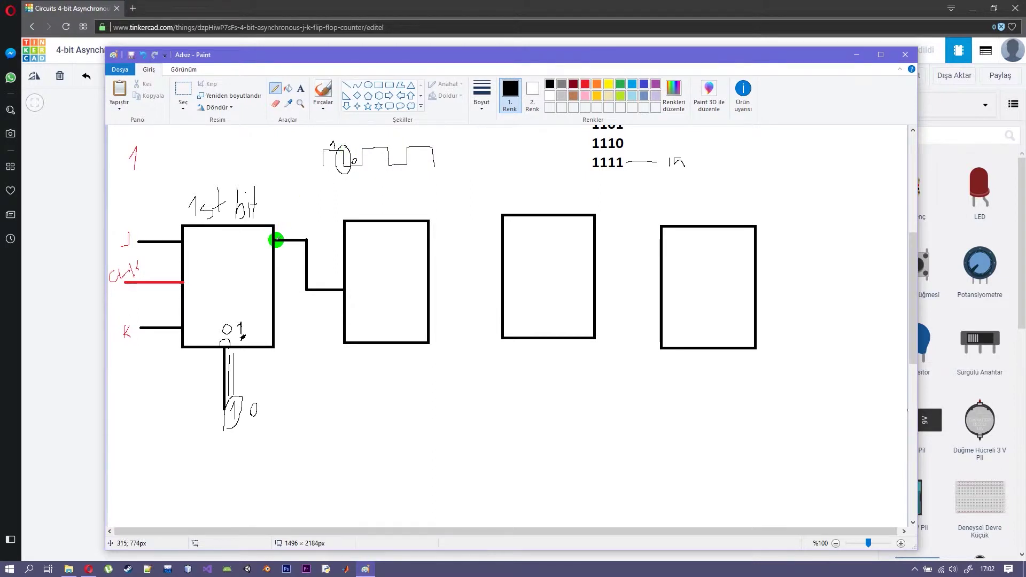
scroll(275, 243, "up", 5)
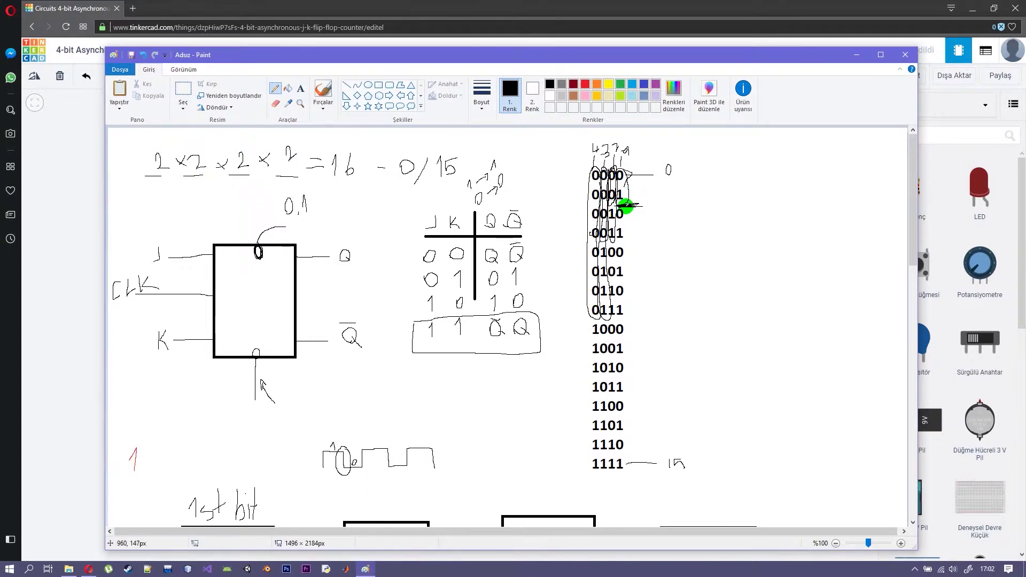
Draw the second flip-flop block's J and K inputs and its reset line marked 1
scroll(341, 234, "down", 5)
left_click_drag(341, 236, 317, 234)
mouse_move(343, 319)
left_mouse_down()
mouse_move(293, 327)
mouse_move(305, 324)
left_mouse_up()
mouse_move(387, 344)
left_mouse_down()
mouse_move(387, 386)
mouse_move(395, 397)
mouse_move(399, 385)
mouse_move(401, 406)
left_mouse_up()
Connect the second block's output to the third block's clock input, and add the third block's J, K and reset line marked 1
left_click(346, 85)
mouse_move(430, 237)
left_mouse_down()
mouse_move(462, 238)
mouse_move(462, 282)
mouse_move(503, 282)
left_mouse_up()
left_click(275, 88)
left_click_drag(473, 211, 477, 219)
left_click_drag(480, 225, 501, 229)
left_click_drag(455, 306, 463, 325)
left_click_drag(471, 316, 500, 314)
left_click_drag(552, 341, 564, 397)
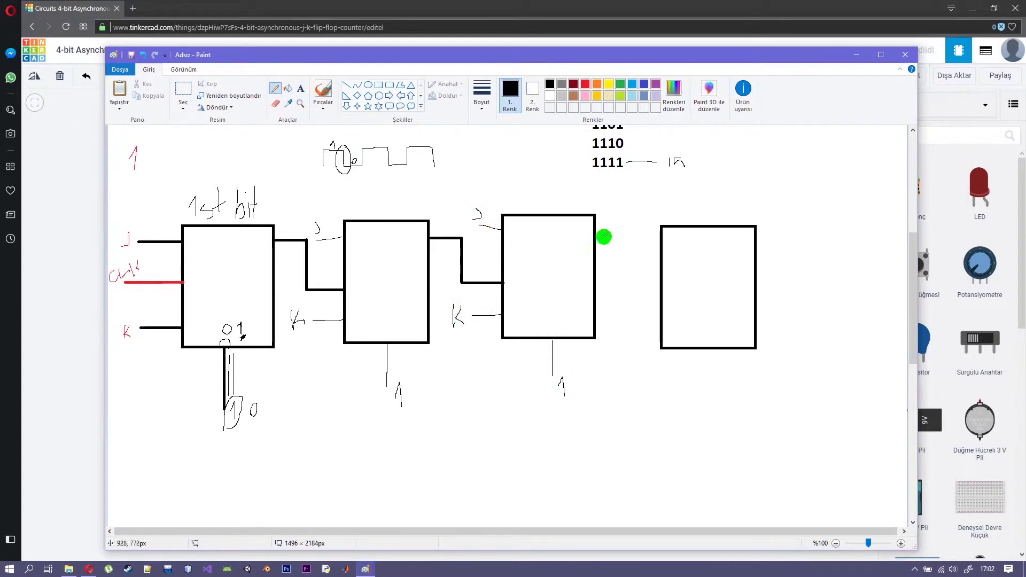
Connect the third block's output to the fourth block's clock input, and add the fourth block's J, K and reset line marked 1
mouse_move(596, 231)
left_mouse_down()
mouse_move(631, 231)
mouse_move(630, 284)
mouse_move(661, 285)
left_mouse_up()
left_click_drag(639, 219, 658, 246)
left_click_drag(639, 198, 637, 209)
left_click_drag(659, 317, 638, 356)
mouse_move(713, 351)
left_mouse_down()
mouse_move(716, 383)
mouse_move(733, 397)
left_mouse_up()
Write the input conditions J = 1 and K = 1 beside the fourth flip-flop block
mouse_move(784, 170)
left_mouse_down()
mouse_move(784, 190)
mouse_move(773, 189)
left_mouse_up()
left_click_drag(800, 179, 821, 182)
mouse_move(830, 172)
left_mouse_down()
mouse_move(832, 193)
mouse_move(790, 231)
left_mouse_up()
mouse_move(797, 213)
left_mouse_down()
mouse_move(833, 211)
mouse_move(837, 241)
left_mouse_up()
Enclose the reset lines of all four blocks in one loop labelled R, and note R = 1 below the J and K conditions
mouse_move(761, 420)
left_mouse_down()
mouse_move(240, 441)
mouse_move(275, 391)
mouse_move(540, 383)
mouse_move(761, 427)
left_mouse_up()
left_click_drag(778, 390, 787, 407)
mouse_move(795, 262)
left_mouse_down()
mouse_move(807, 289)
mouse_move(823, 273)
left_mouse_up()
left_click_drag(813, 281, 834, 279)
left_click_drag(843, 262, 846, 288)
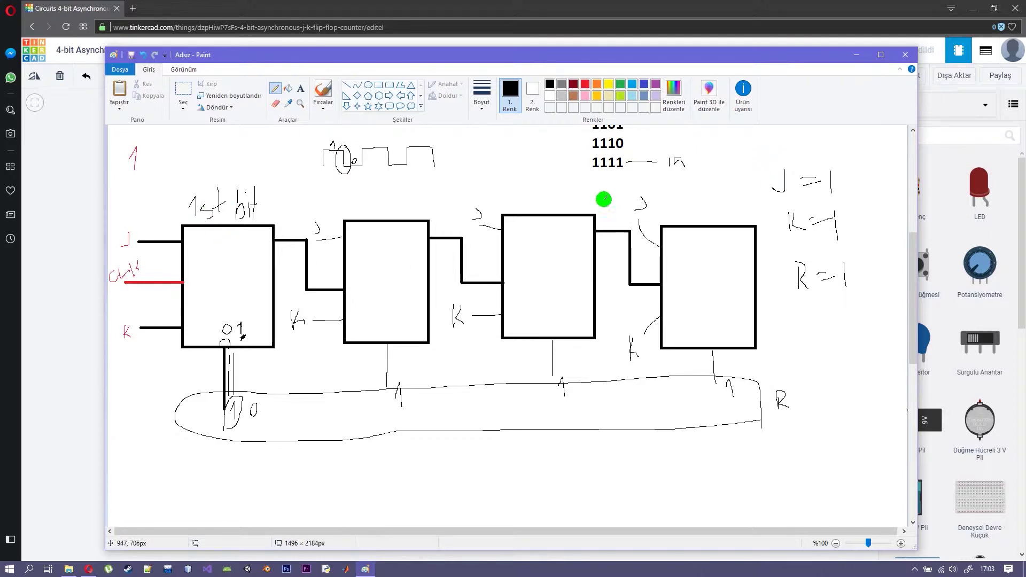
Switch to Tinkercad and place a small breadboard in the middle of the workspace
left_click(393, 7)
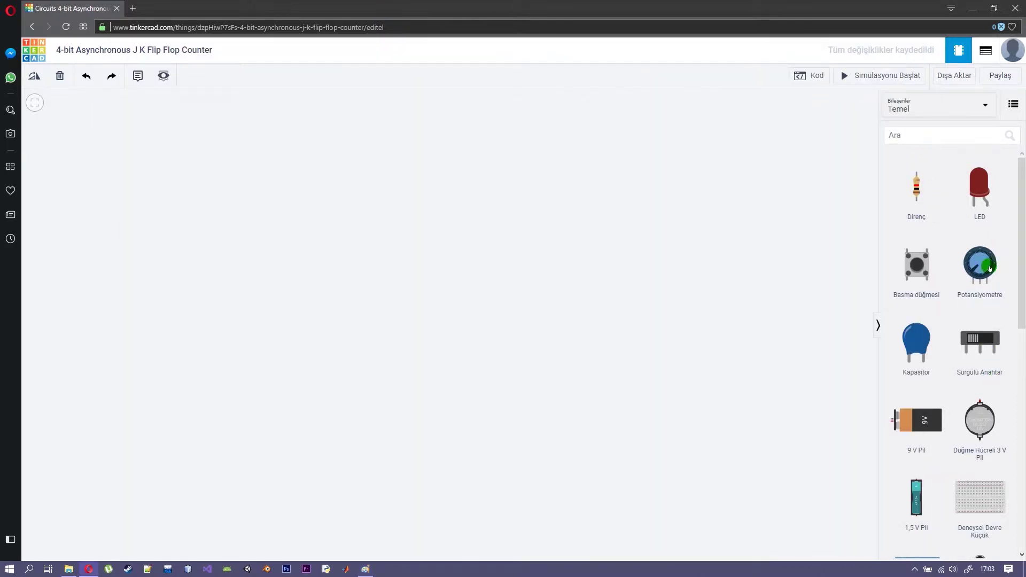
scroll(972, 362, "down", 4)
scroll(967, 344, "up", 3)
left_click_drag(973, 374, 490, 316)
left_click(541, 159)
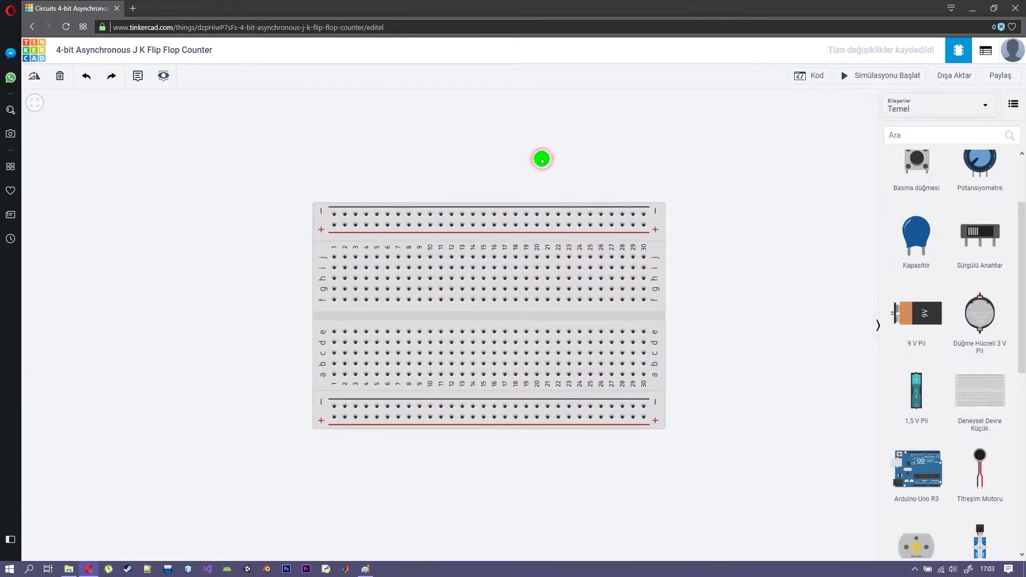
Show all components and add a 74HC73 dual J-K flip-flop beside the breadboard
scroll(982, 320, "down", 15)
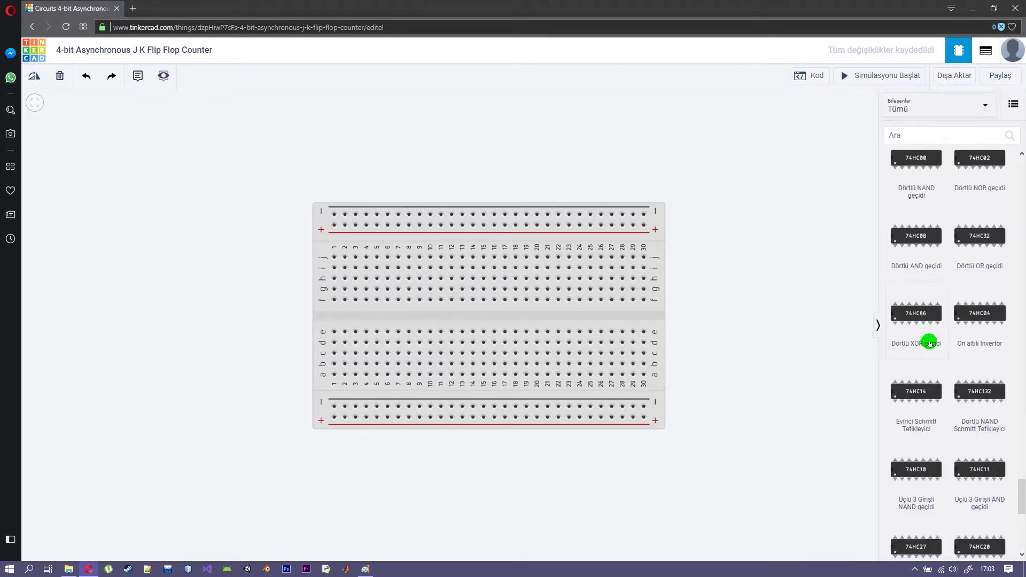
scroll(933, 326, "down", 8)
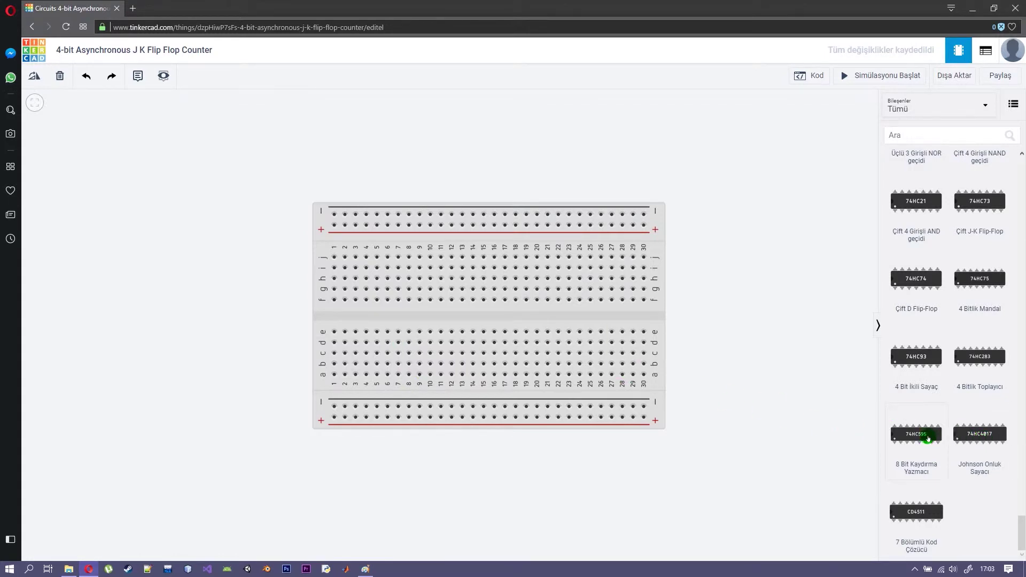
scroll(923, 293, "up", 1)
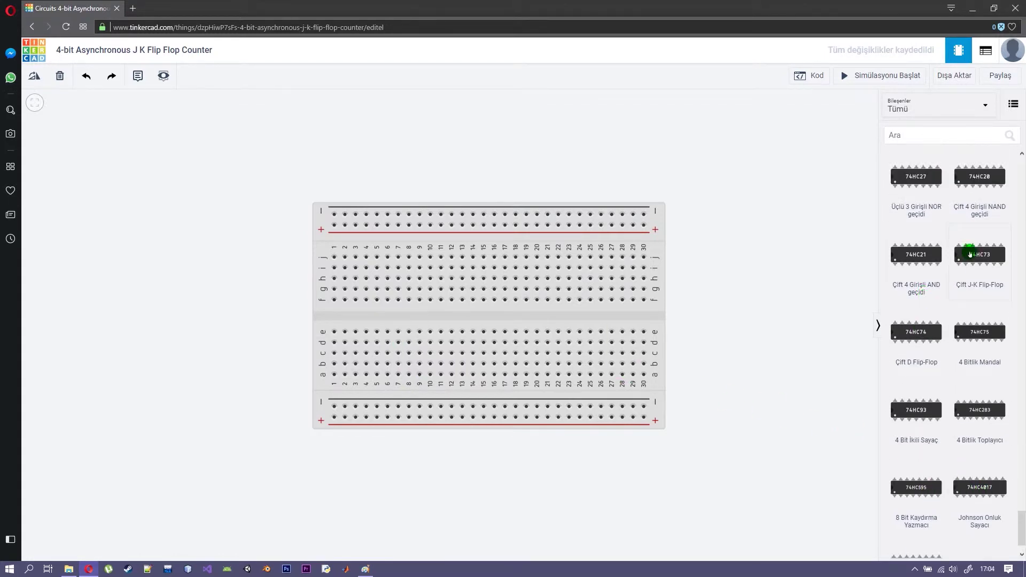
left_click_drag(980, 257, 264, 203)
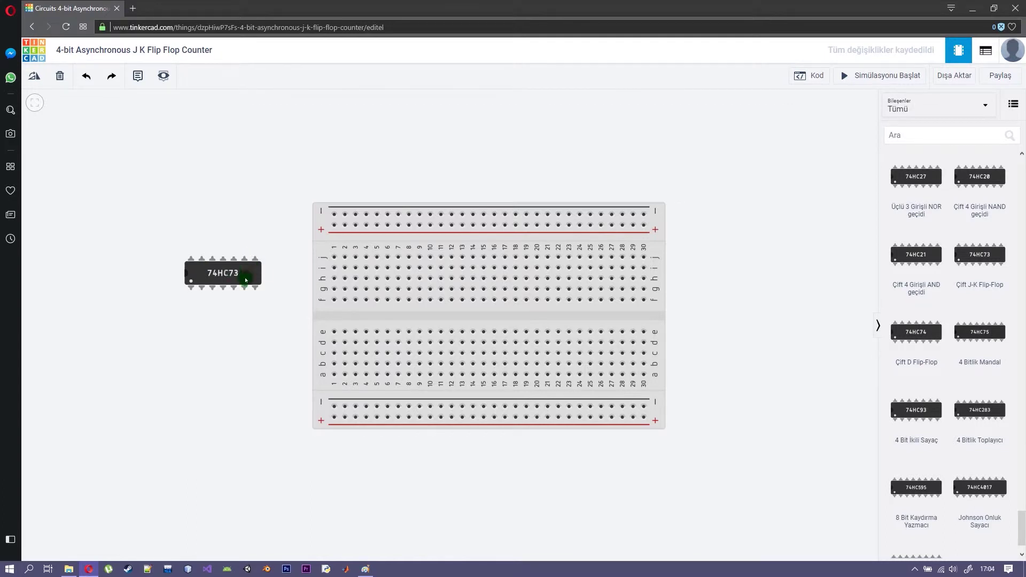
Search the web for "74hc73 datasheet" in a new browser tab and enlarge a pinout diagram from the image results
left_click(132, 9)
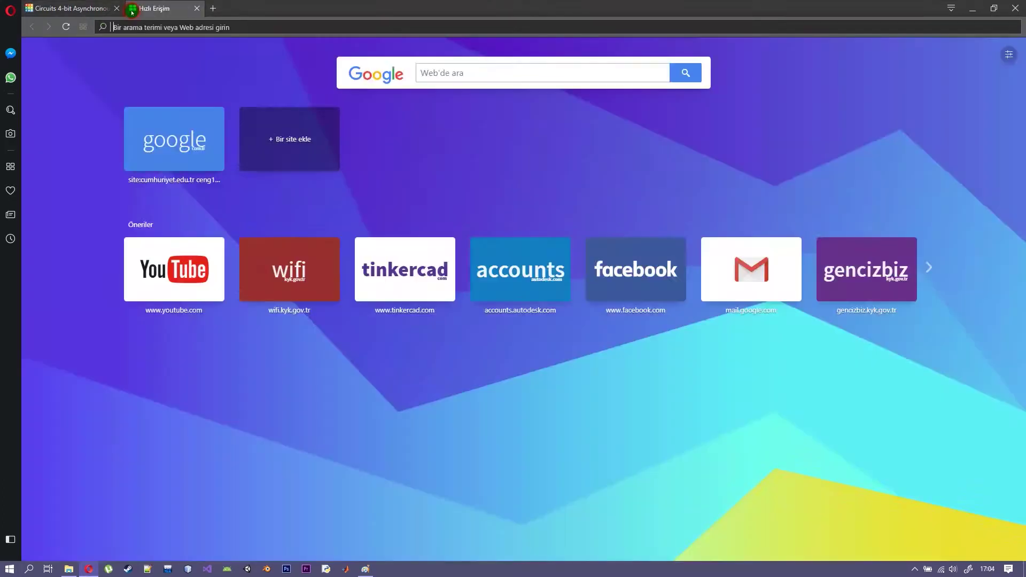
type("74hc73 datasheet")
key("Return")
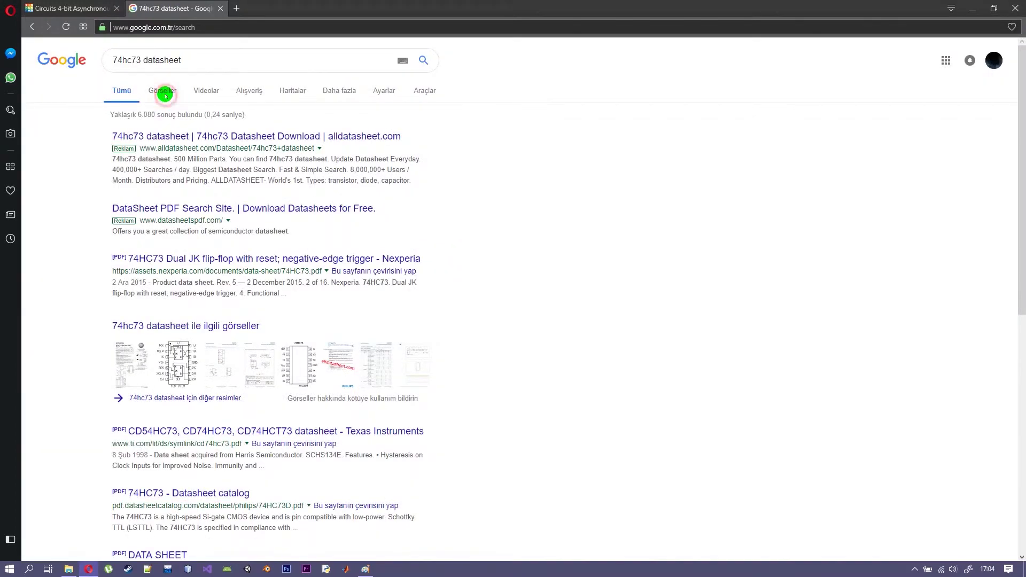
left_click(163, 92)
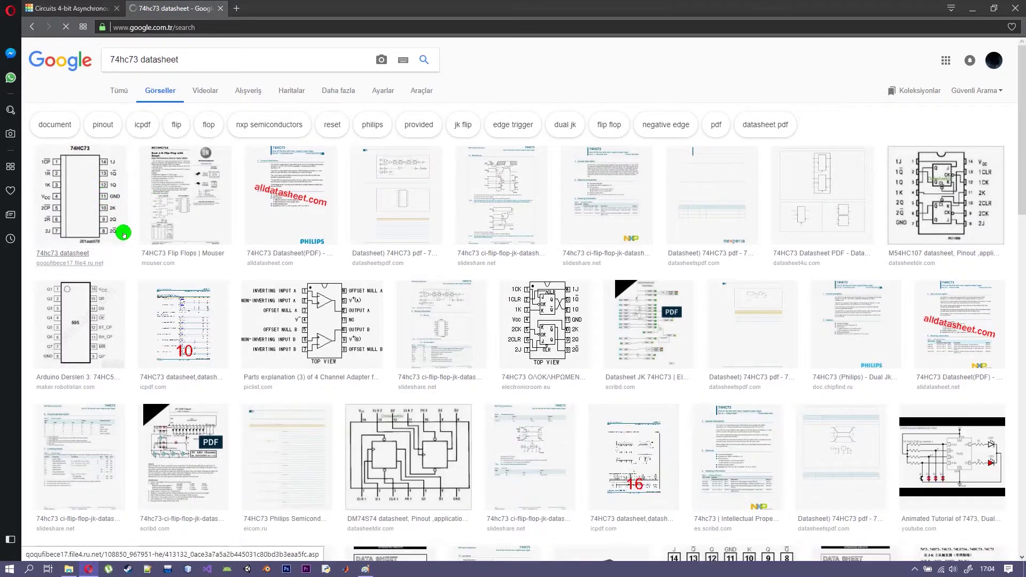
left_click(946, 195)
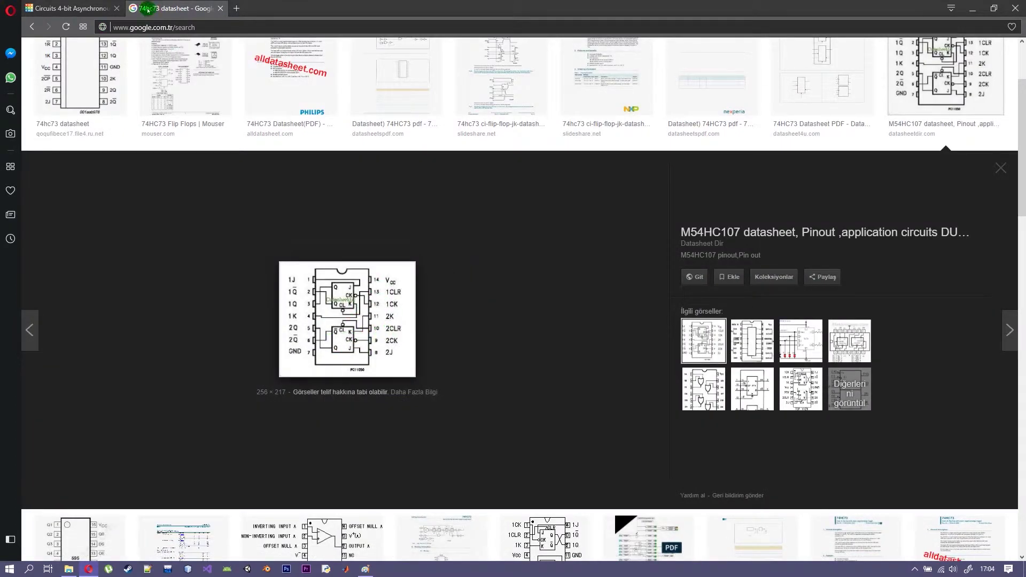
Return to the circuit, add a second 74HC73, and seat the two chips across the breadboard's centre gap at columns 1–7 and 9–15
left_click(69, 3)
key("alt+Tab")
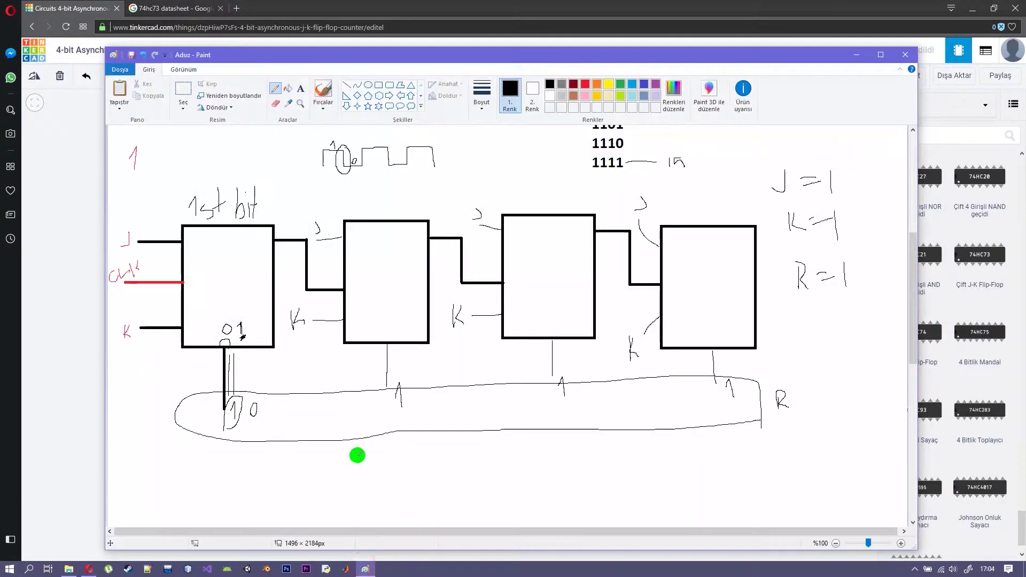
left_click(463, 8)
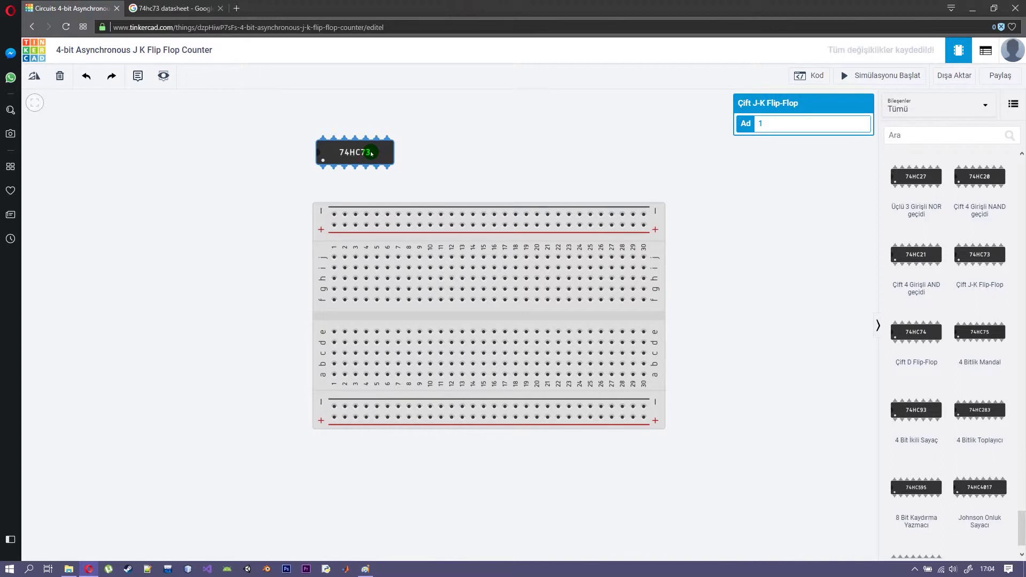
left_click_drag(373, 163, 408, 161)
left_click_drag(995, 257, 491, 161)
left_click_drag(403, 162, 378, 317)
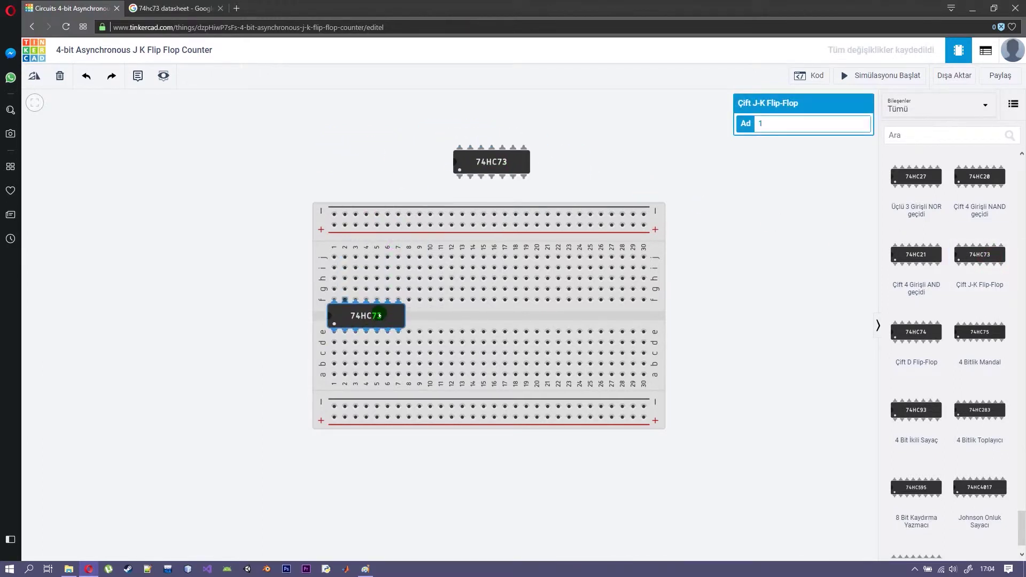
left_click_drag(495, 157, 456, 311)
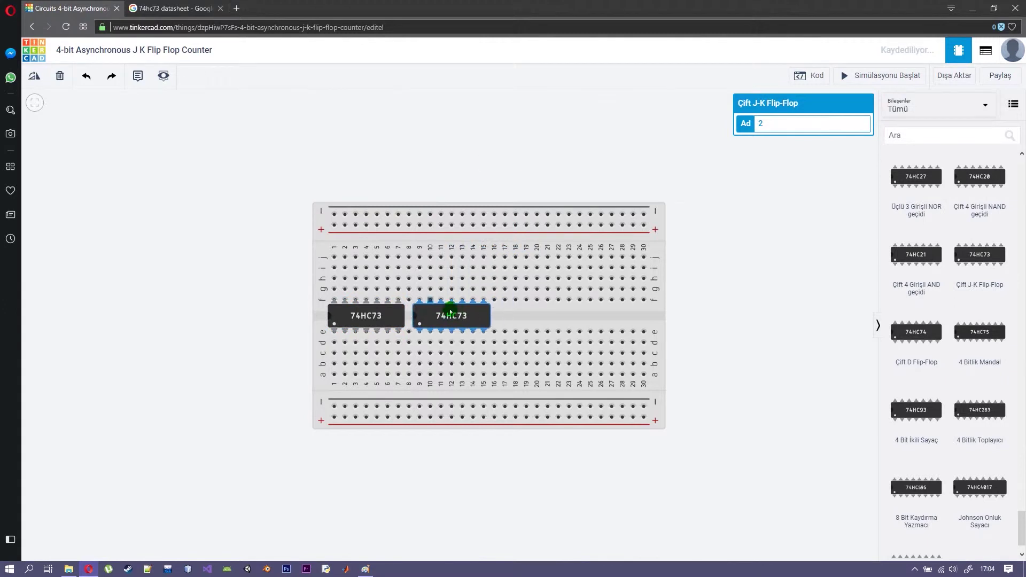
Link the breadboard's upper and lower positive rails with a red wire at column 29
left_click(730, 152)
left_click(644, 226)
left_click(646, 416)
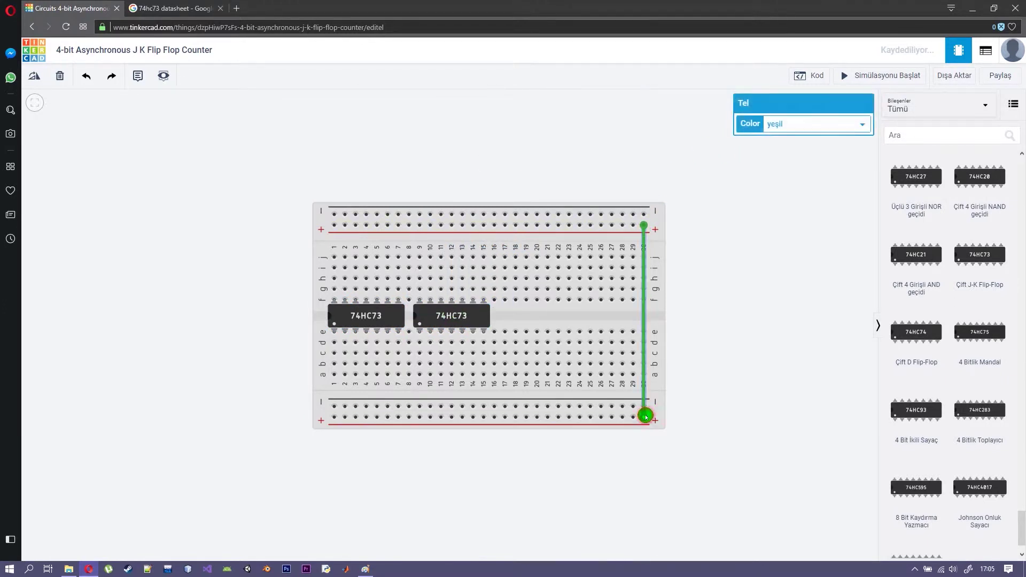
left_click_drag(645, 416, 633, 417)
left_click(788, 125)
left_click(789, 146)
left_click(712, 190)
Link the breadboard's upper and lower negative rails with a black wire at column 28
left_click(622, 215)
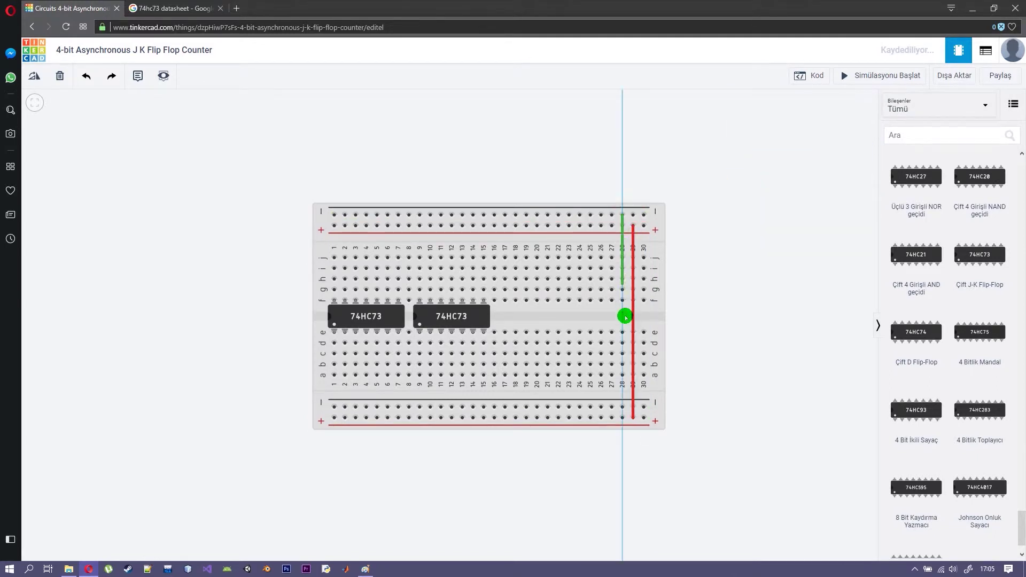
left_click(622, 408)
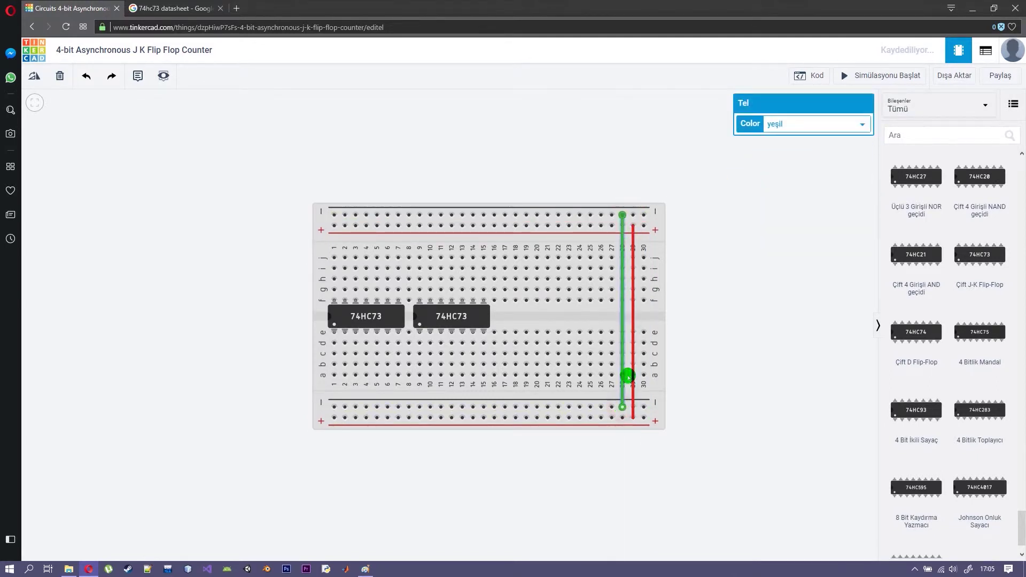
left_click(778, 123)
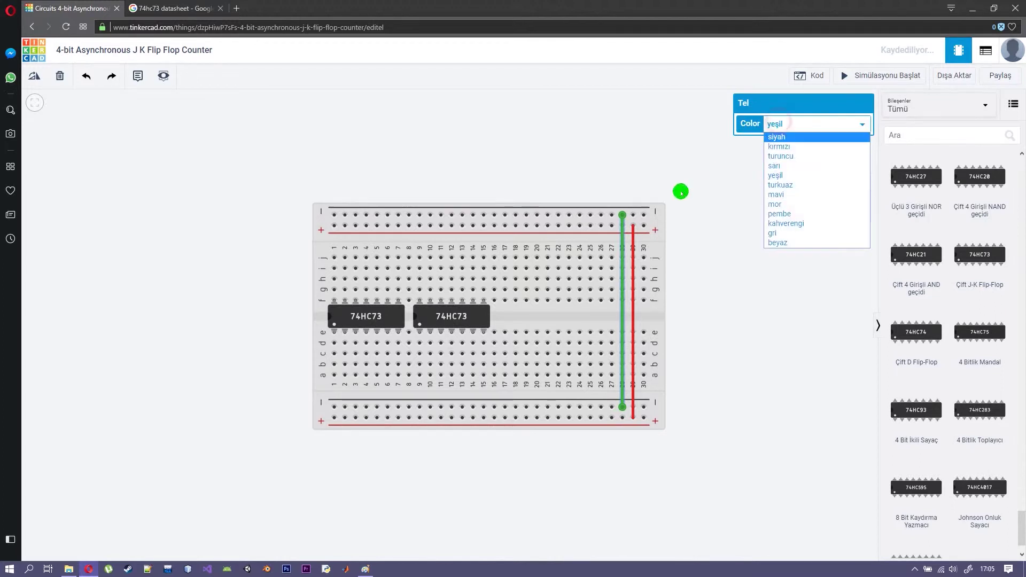
left_click(776, 136)
left_click(733, 191)
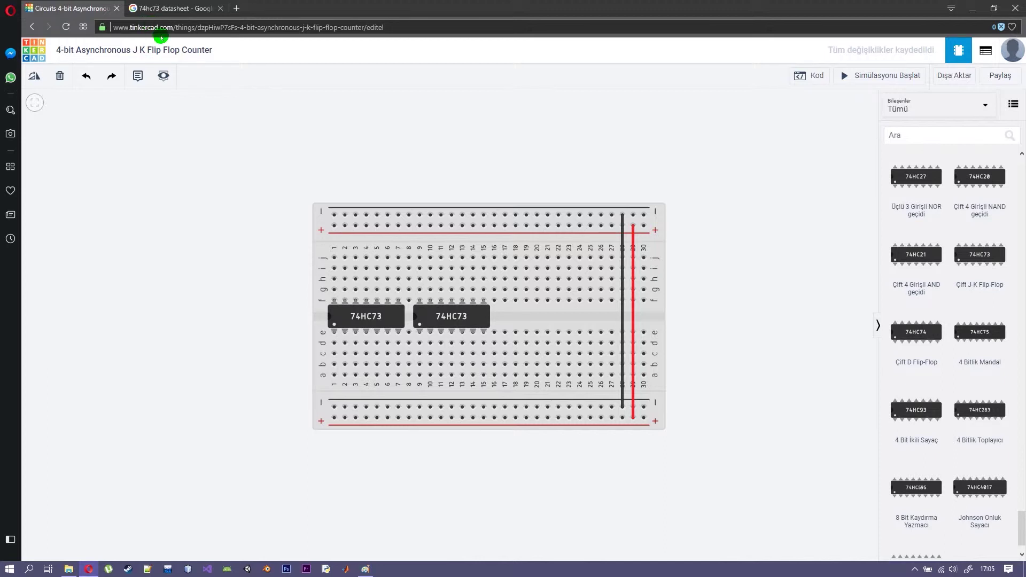
Wire the VCC pins of both 74HC73 chips at columns 4 and 12 to the lower positive rail with red wires
left_click(366, 335)
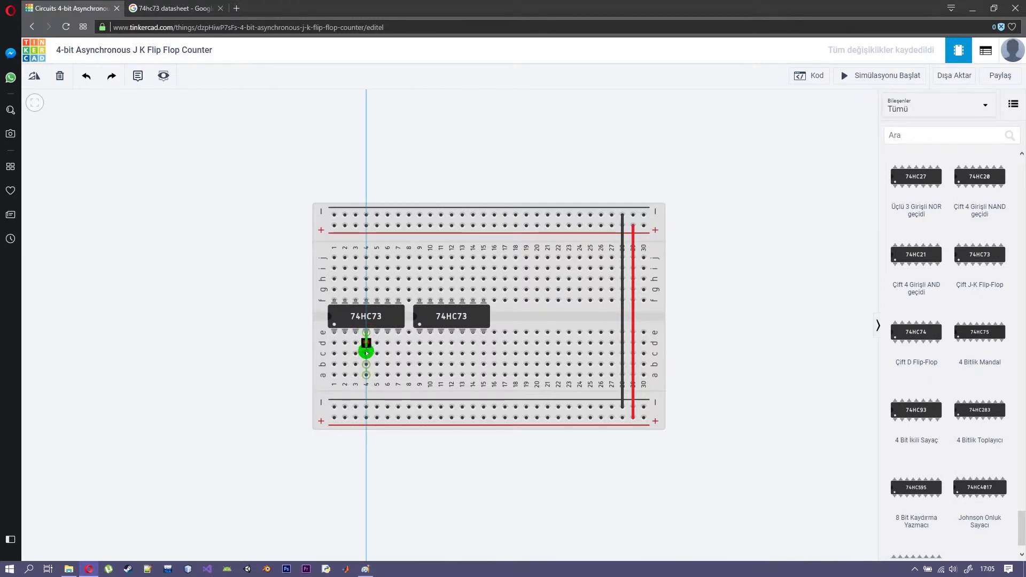
left_click(366, 420)
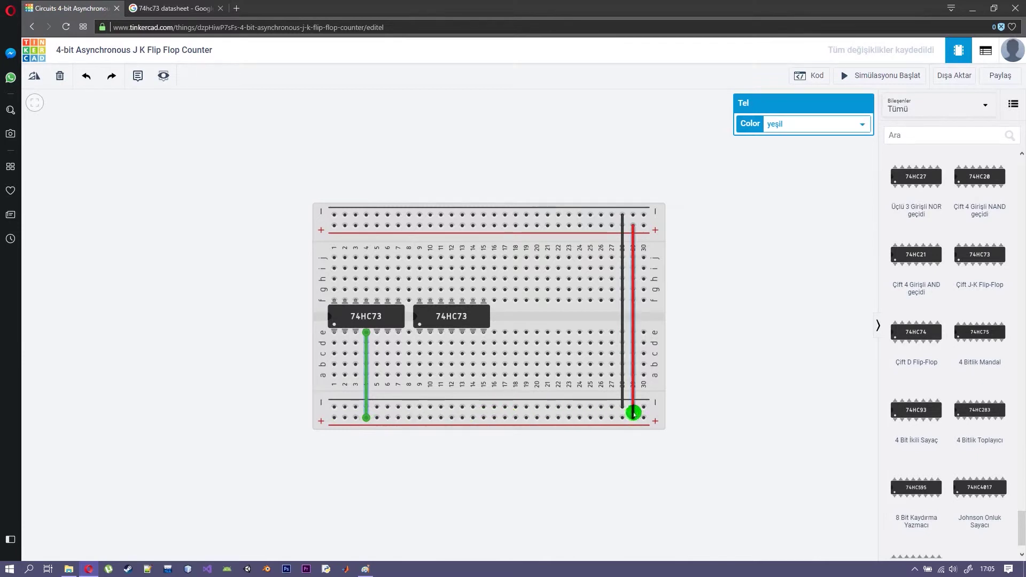
left_click(784, 124)
left_click(802, 176)
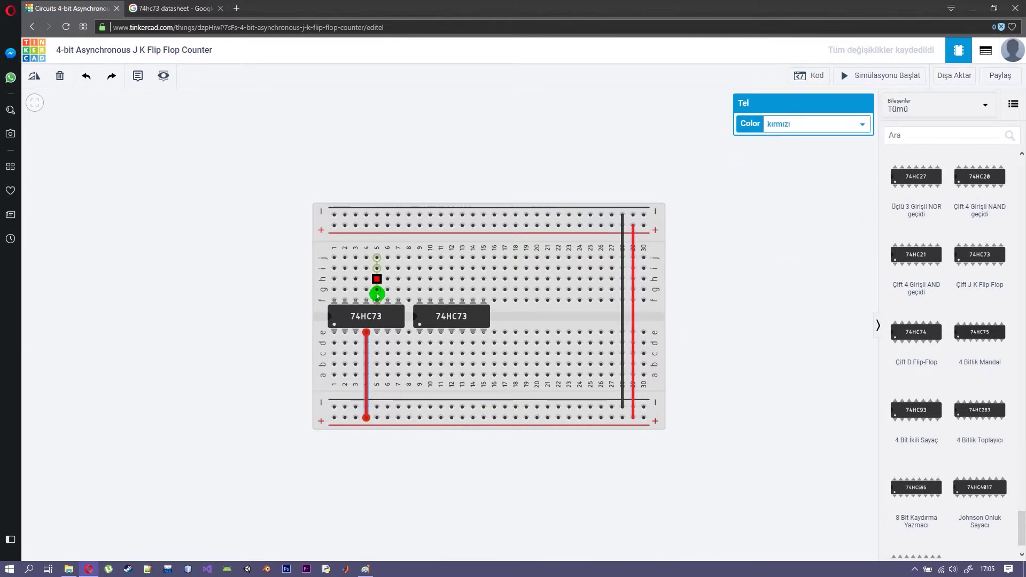
left_click(450, 336)
left_click(451, 417)
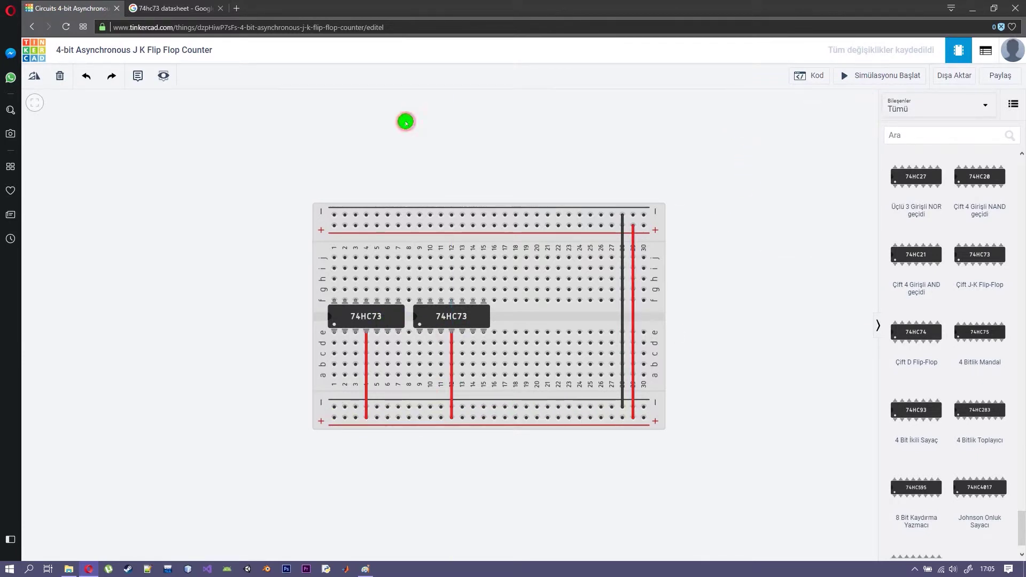
Wire the GND pins of both 74HC73 chips at columns 4 and 12 to the upper negative rail with black wires
left_click(366, 303)
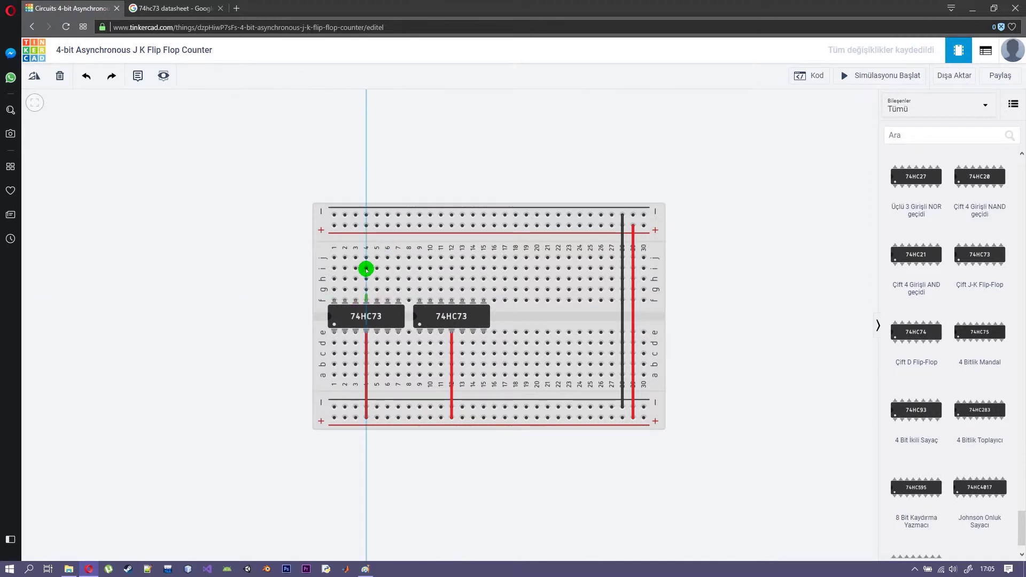
left_click(366, 215)
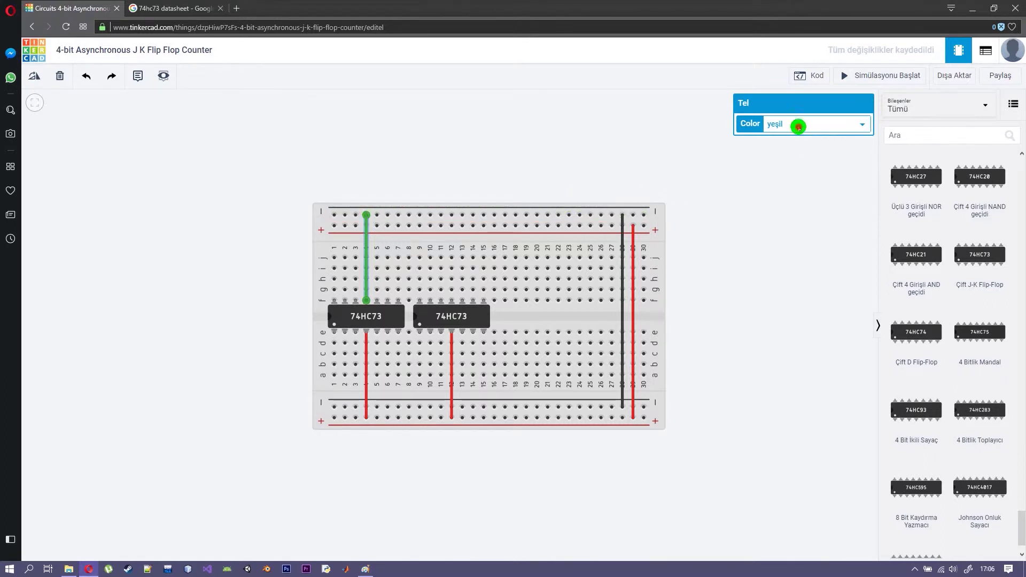
left_click(534, 141)
Switch to Paint and label the four flip-flop blocks' outputs Q1, Q2, Q3 and Q4
key("alt+Tab")
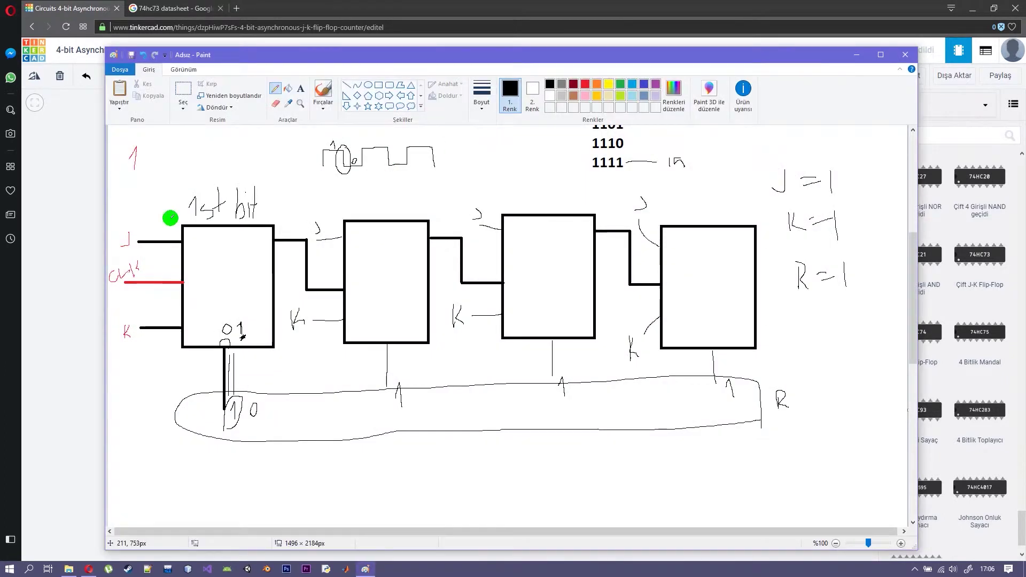
key("alt+Tab")
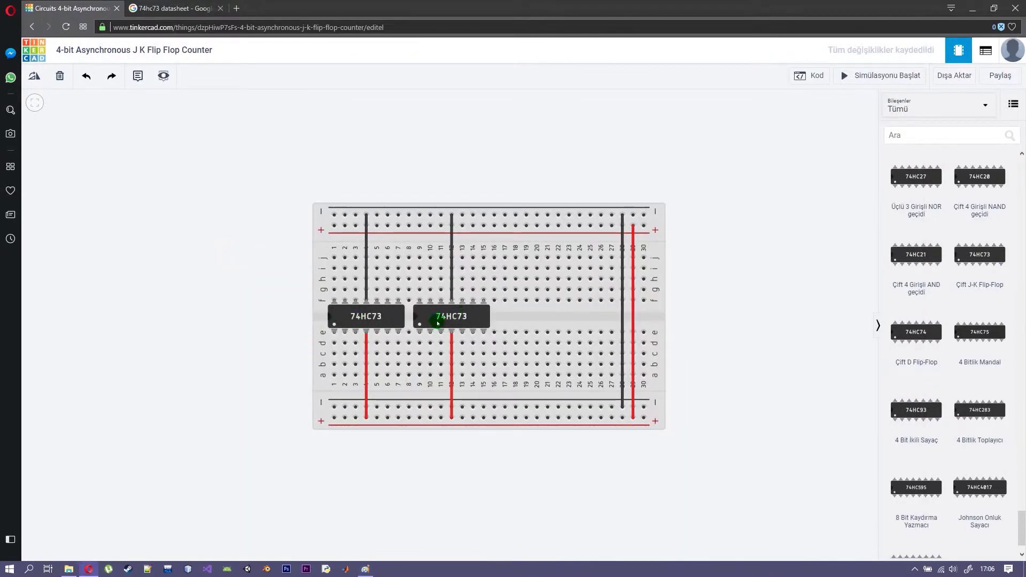
key("alt+Tab")
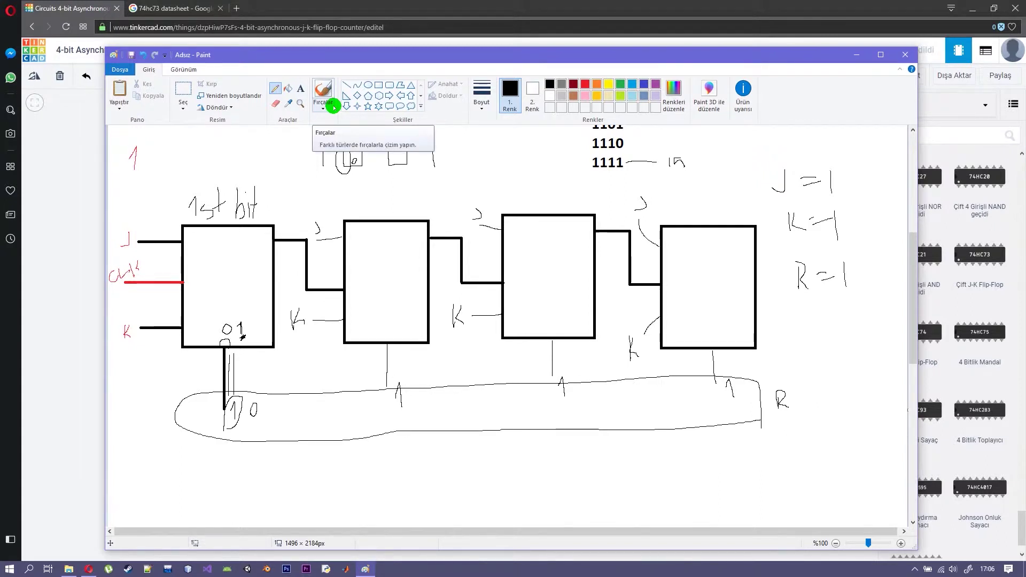
left_click_drag(282, 224, 296, 224)
left_click_drag(436, 224, 454, 233)
left_click_drag(600, 211, 606, 224)
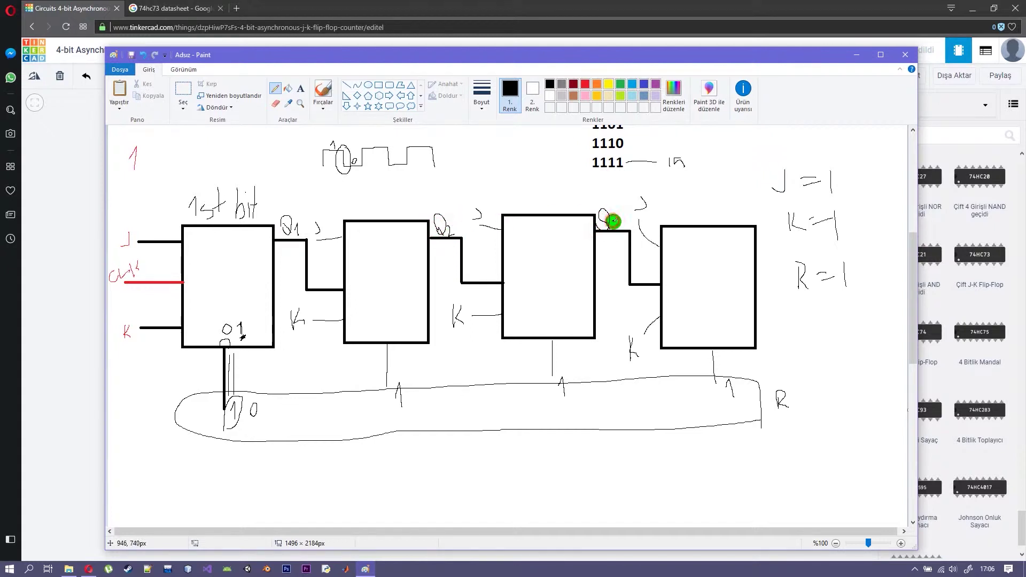
mouse_move(759, 235)
left_mouse_down()
mouse_move(763, 222)
mouse_move(775, 244)
left_mouse_up()
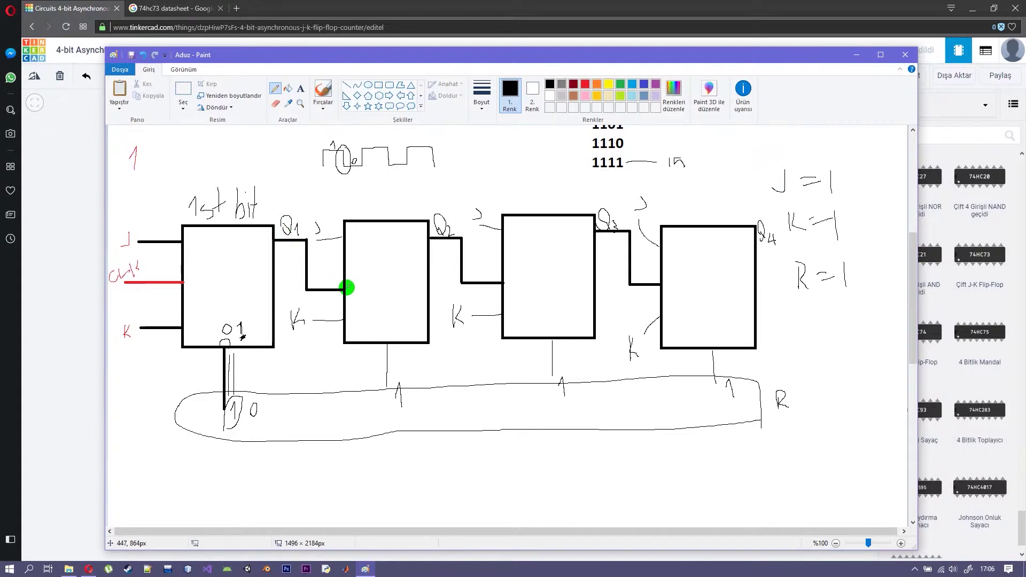
Switch to Tinkercad and route a green wire from the first chip's output 1 pin at column 3 around its left end to the clock 2 pin at column 5
key("alt+Tab")
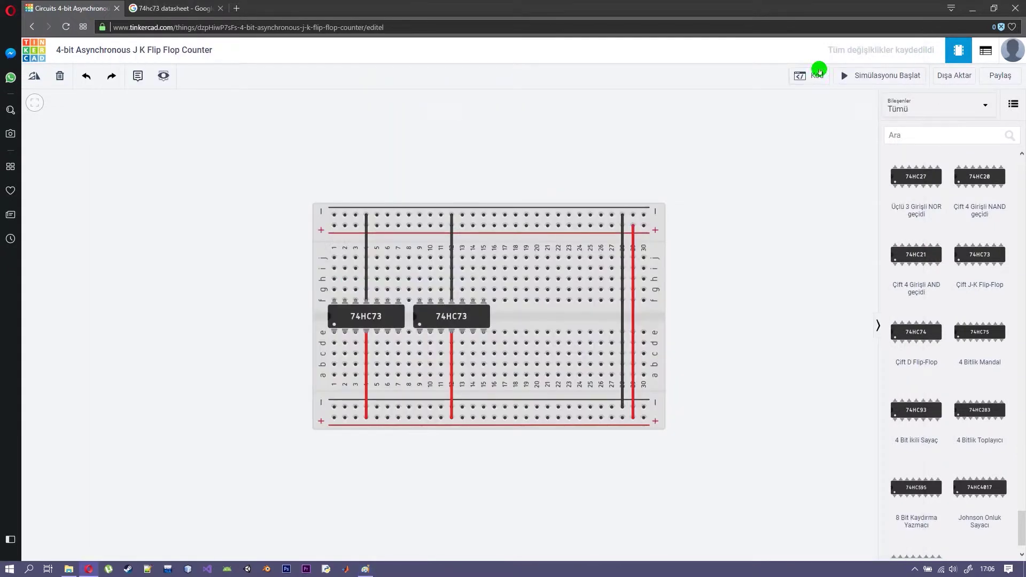
left_click(355, 303)
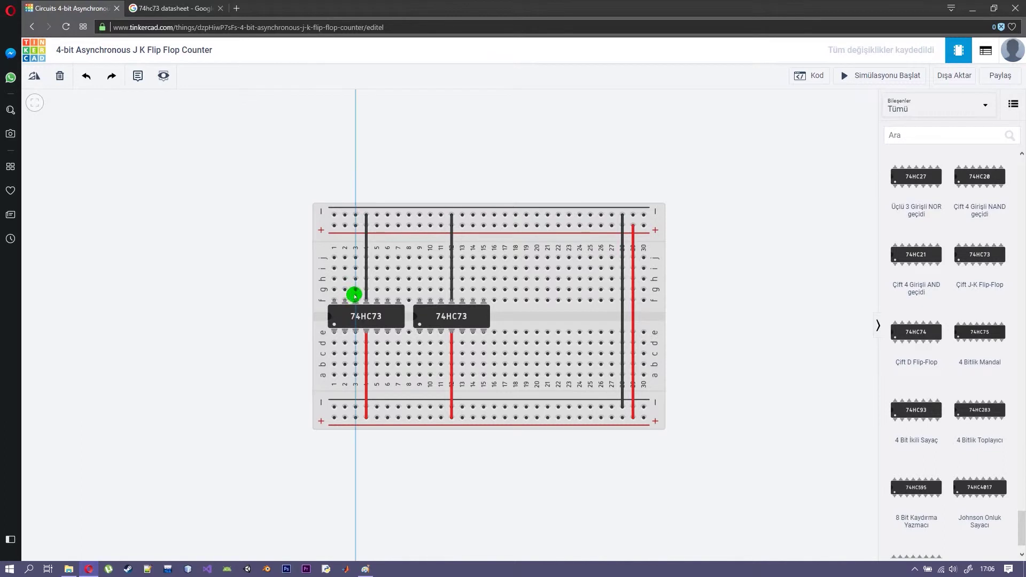
left_click(355, 253)
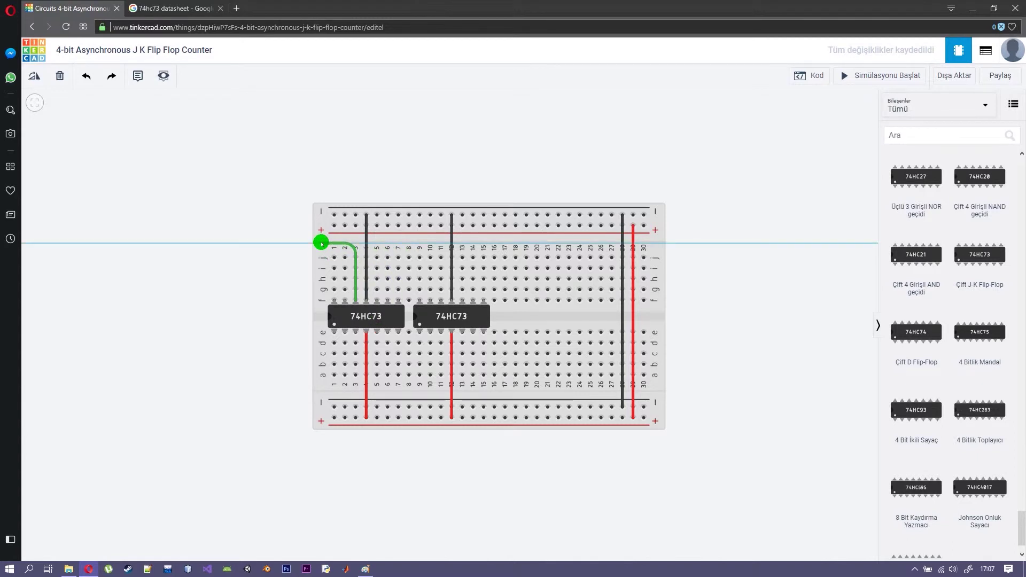
left_click(324, 242)
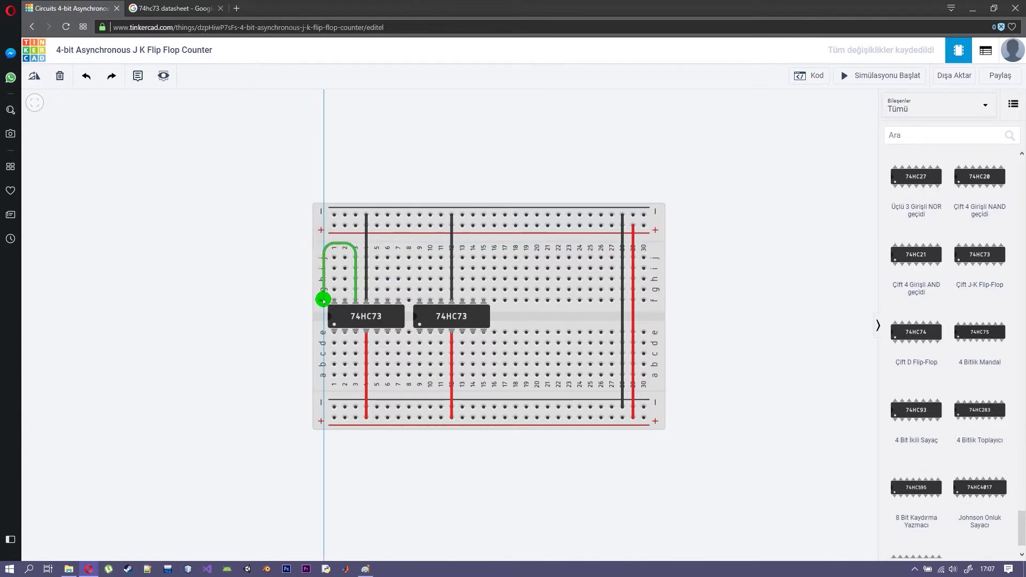
left_click(325, 343)
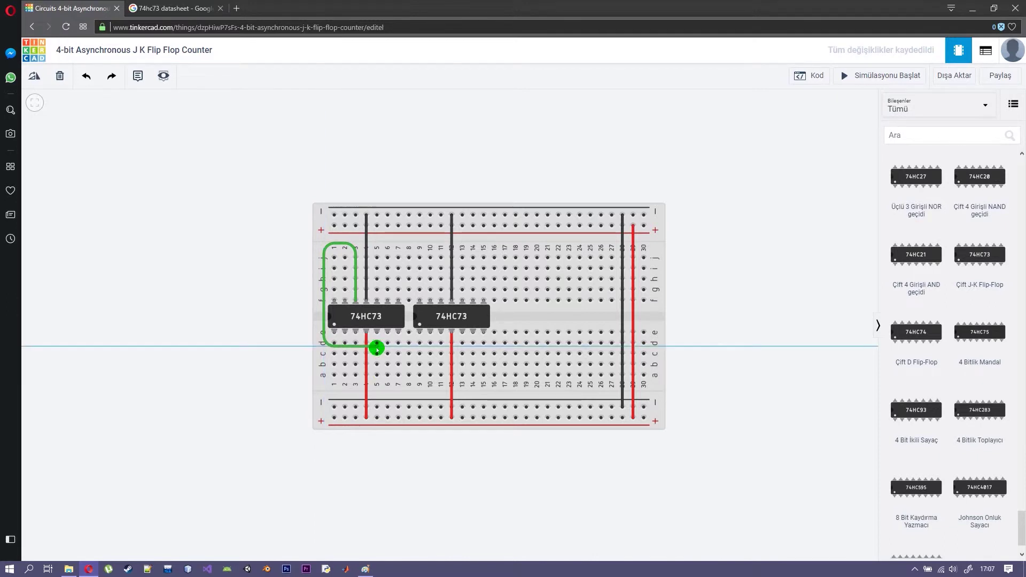
left_click(377, 346)
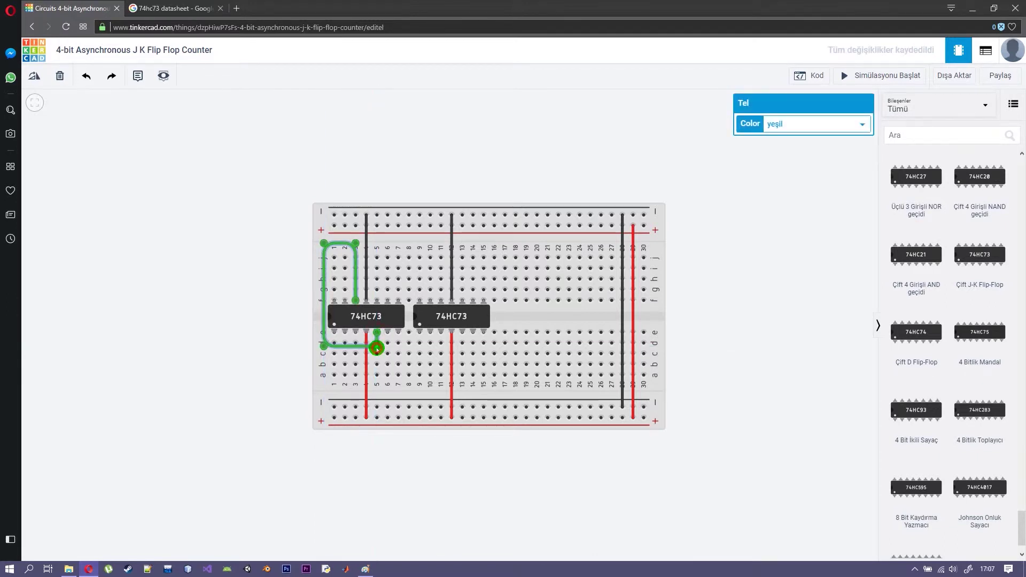
left_click(466, 180)
Switch to Paint and circle the Q1 and Q2 links to the following blocks' clock inputs, plus the Q3 label
key("alt+Tab")
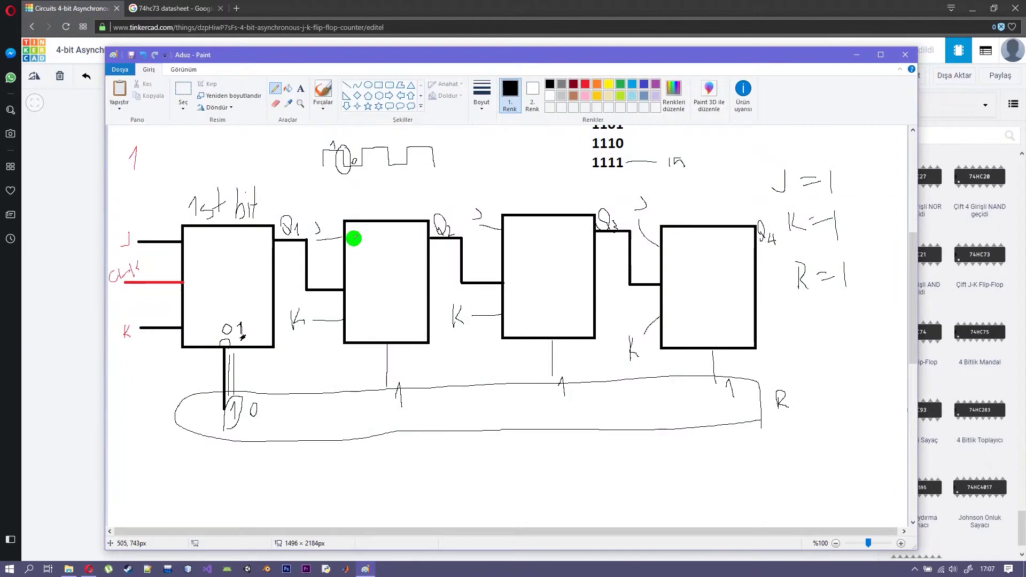
mouse_move(303, 220)
left_mouse_down()
mouse_move(269, 227)
mouse_move(285, 292)
left_mouse_up()
mouse_move(353, 276)
left_mouse_down()
mouse_move(332, 234)
mouse_move(294, 217)
left_mouse_up()
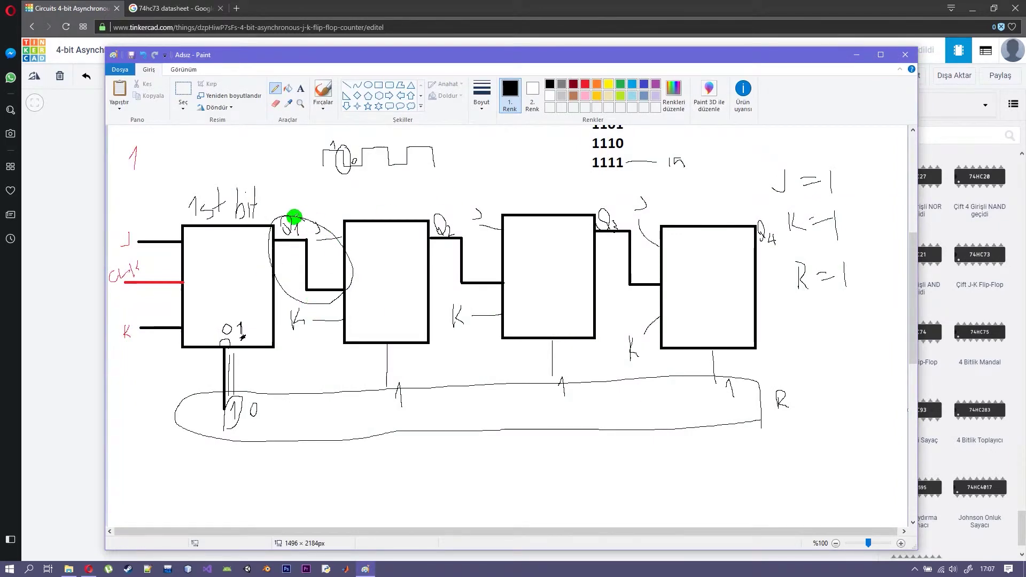
key("alt+Tab")
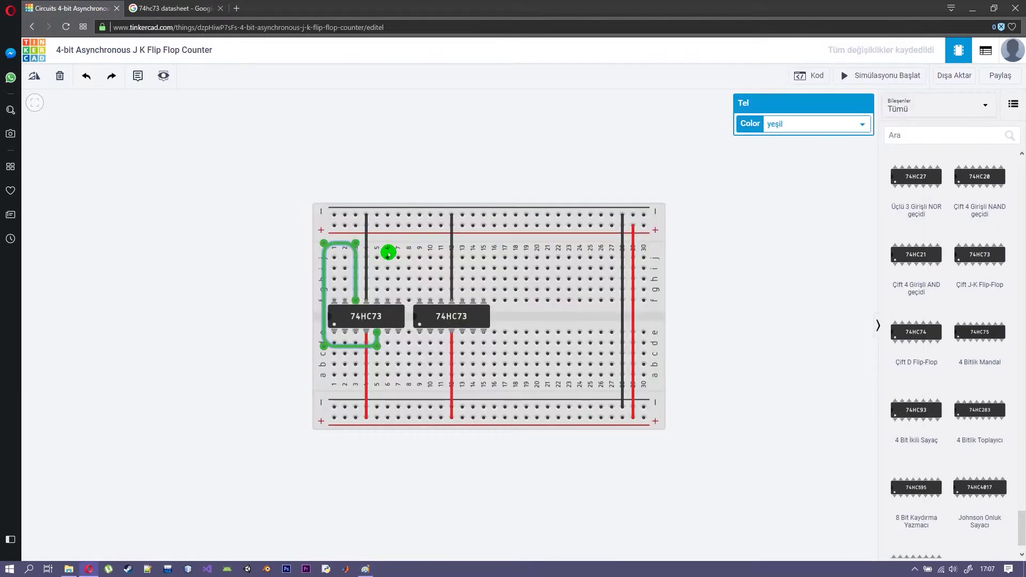
key("alt+Tab")
mouse_move(473, 222)
left_mouse_down()
mouse_move(428, 226)
mouse_move(441, 280)
mouse_move(499, 289)
mouse_move(506, 258)
mouse_move(493, 241)
mouse_move(448, 227)
mouse_move(436, 236)
mouse_move(458, 231)
mouse_move(442, 209)
mouse_move(435, 238)
left_mouse_up()
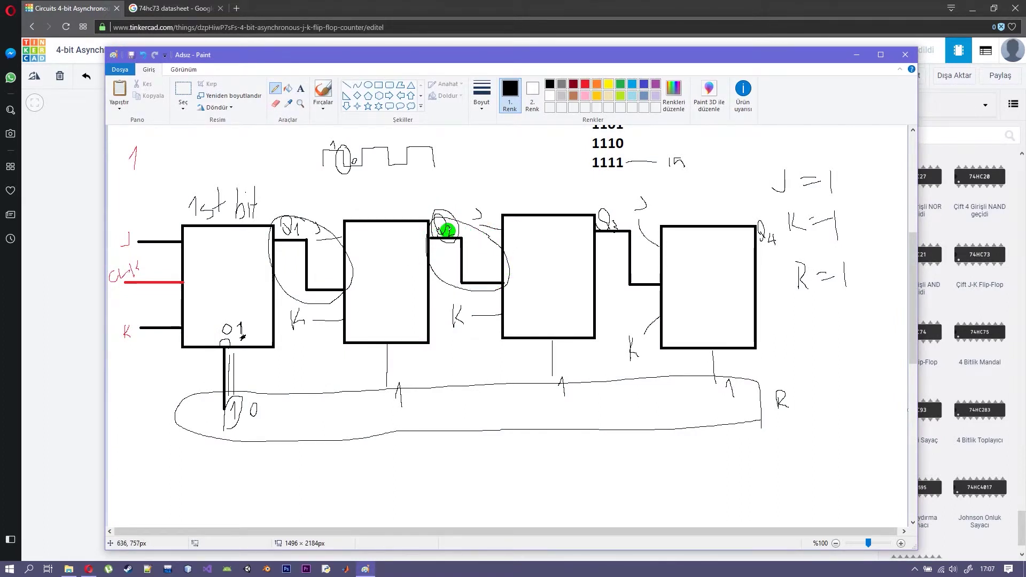
left_click_drag(588, 211, 577, 236)
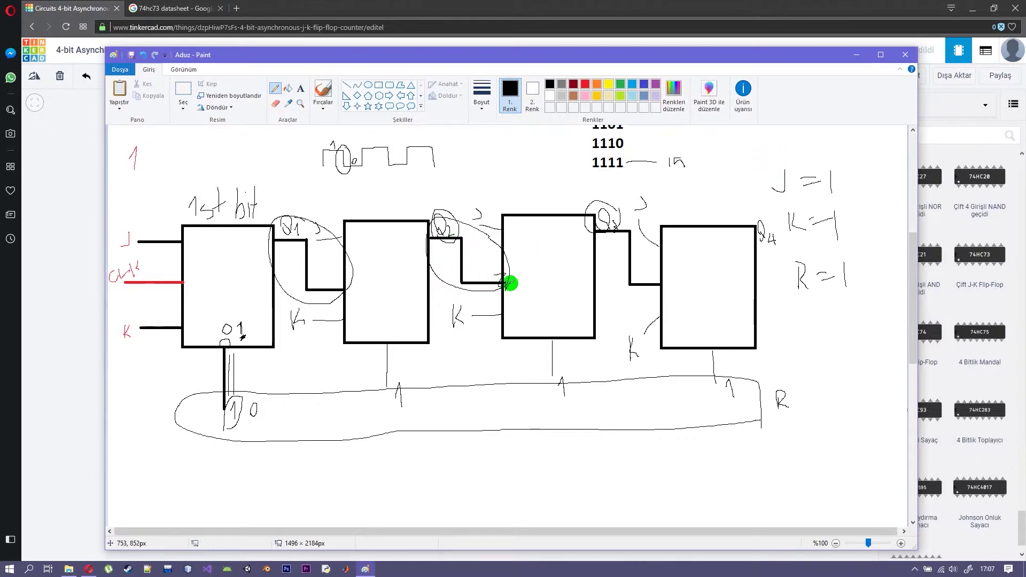
Switch to Tinkercad and run a green wire from the first chip's output pin at column 6 to the second chip's clock 1 pin at column 9
key("alt+Tab")
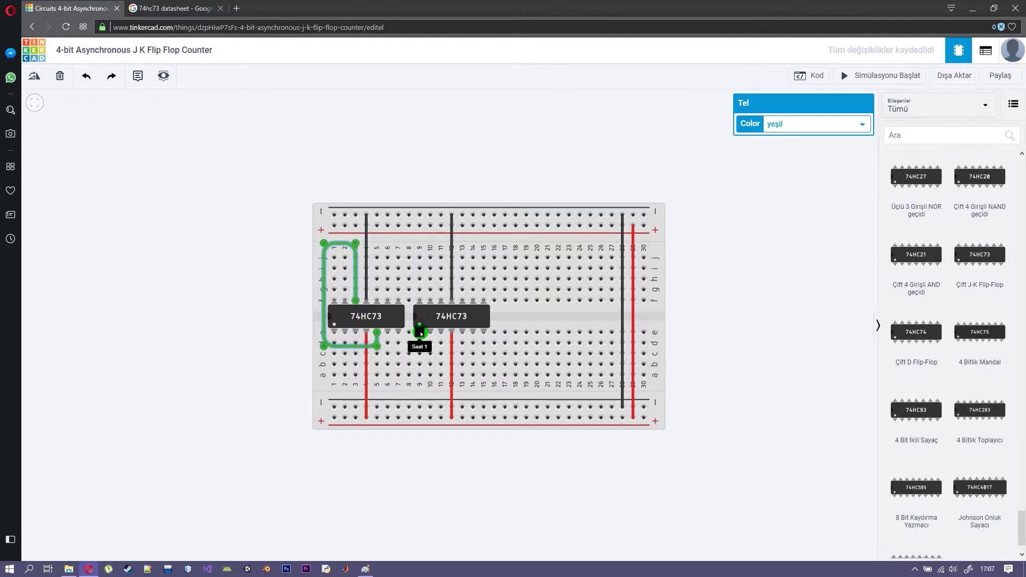
left_click(387, 301)
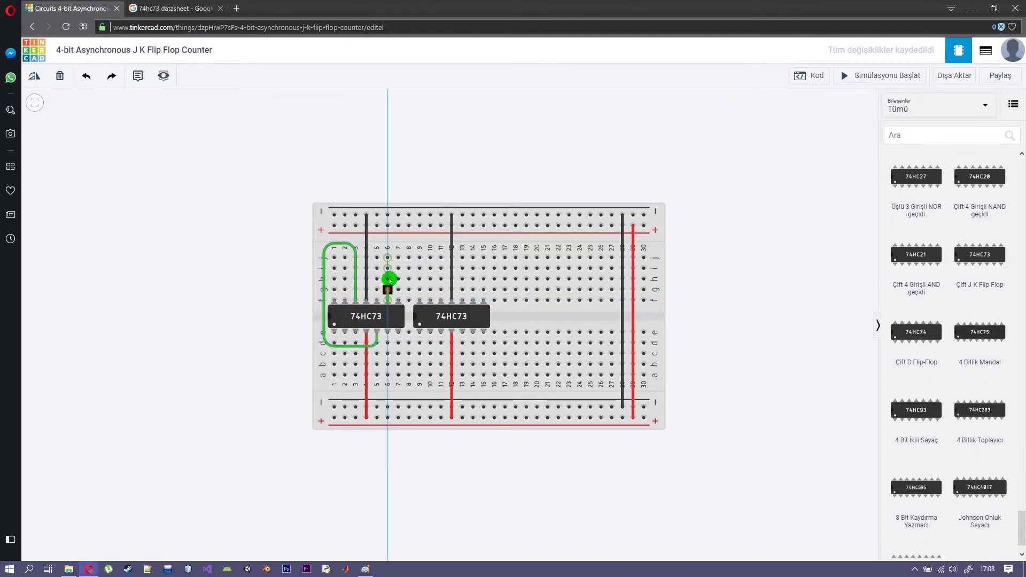
left_click(388, 244)
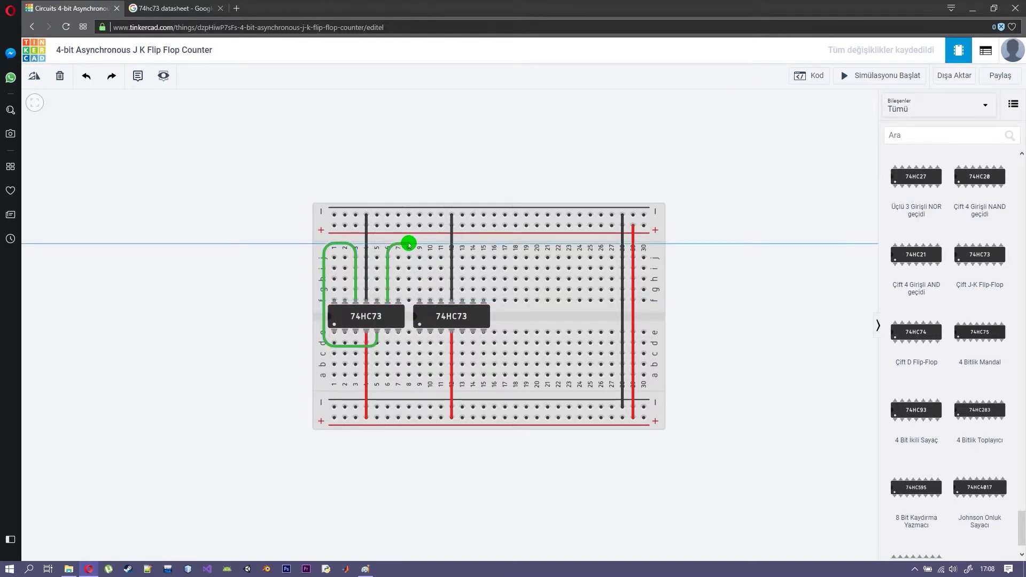
left_click(409, 245)
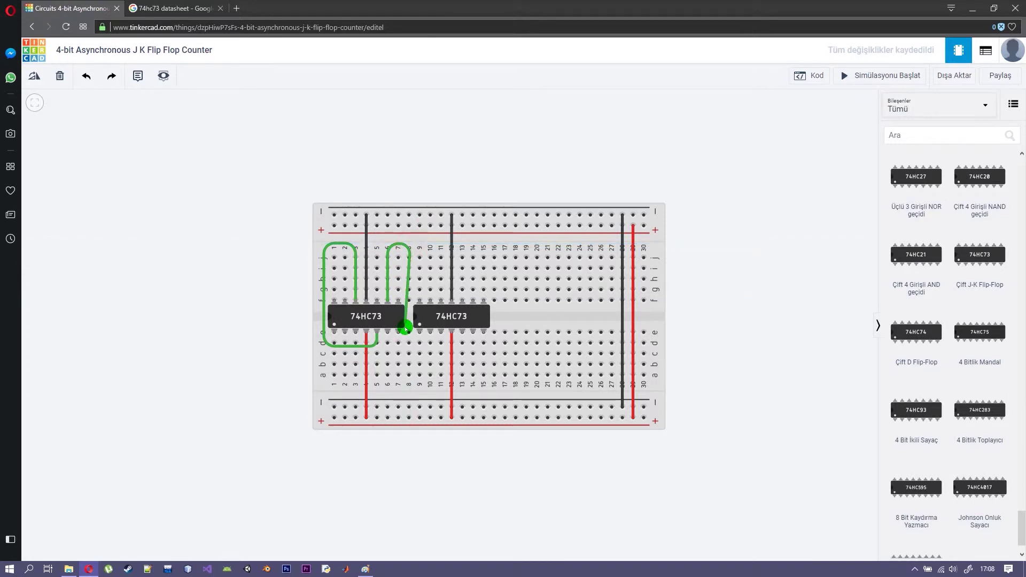
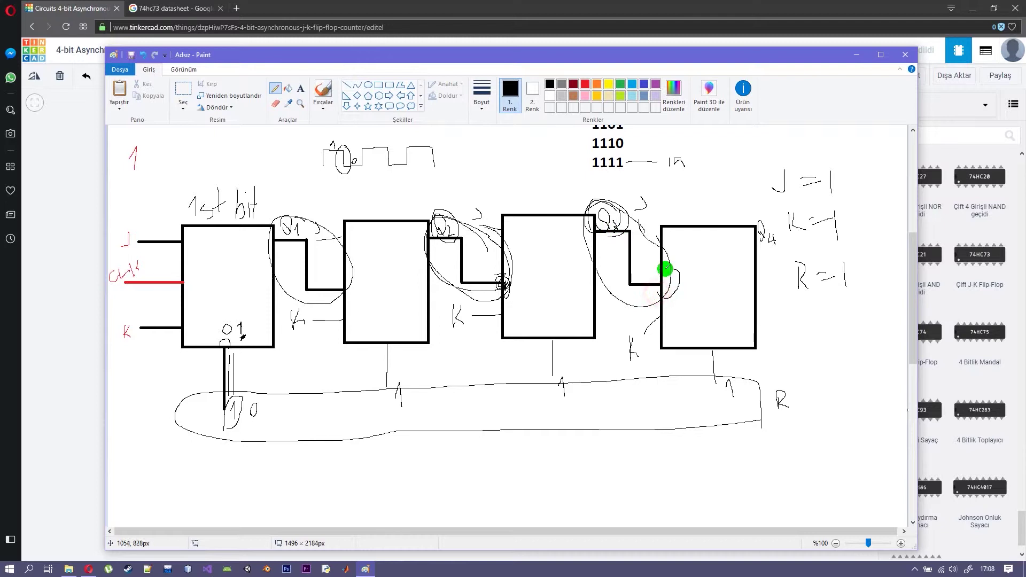
Route a green wire from the second chip's output 1 pin at column 11 around its left end to the clock pin at column 13
key("alt+Tab")
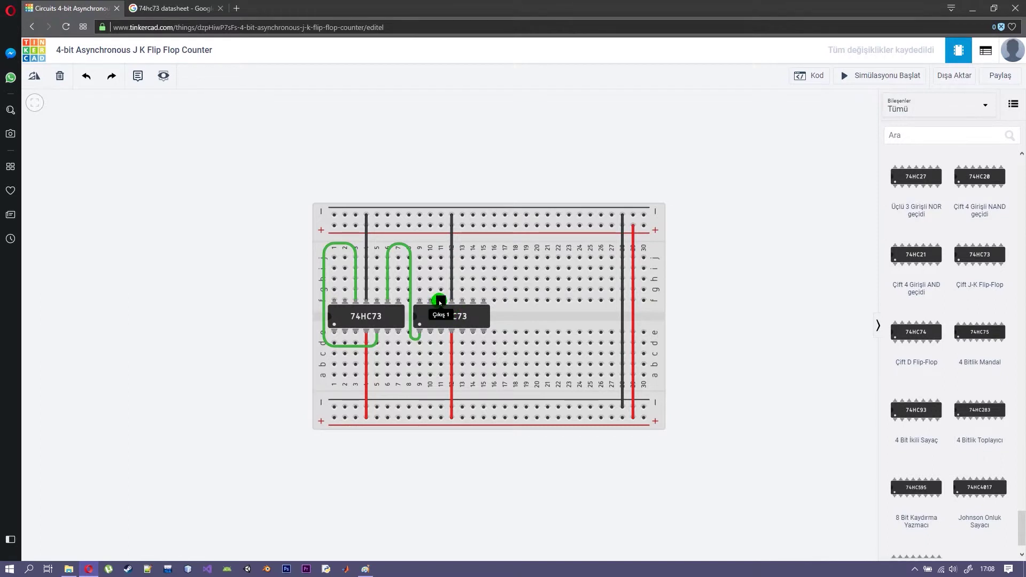
left_click(439, 303)
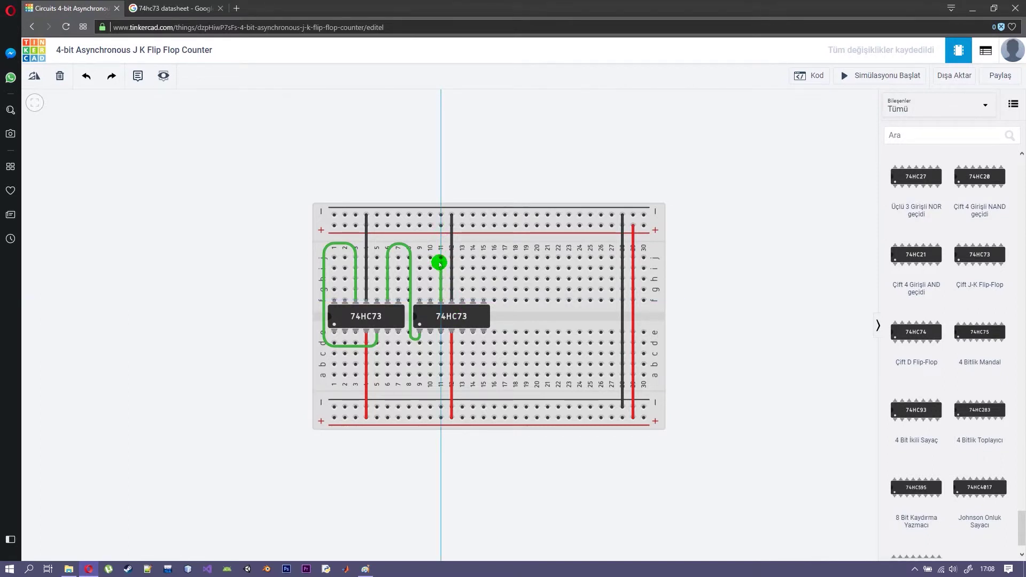
left_click(439, 263)
left_click(408, 261)
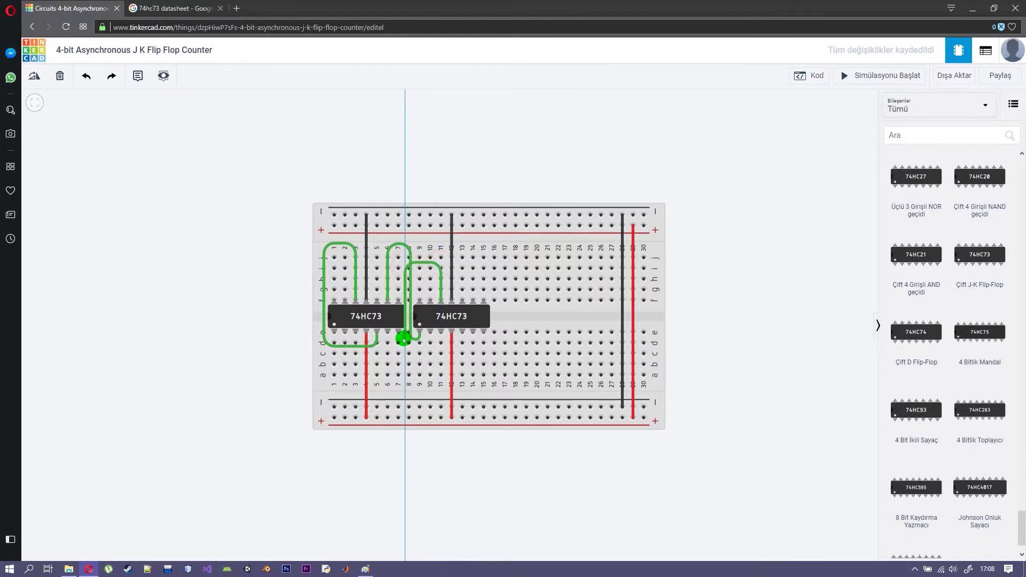
left_click(404, 339)
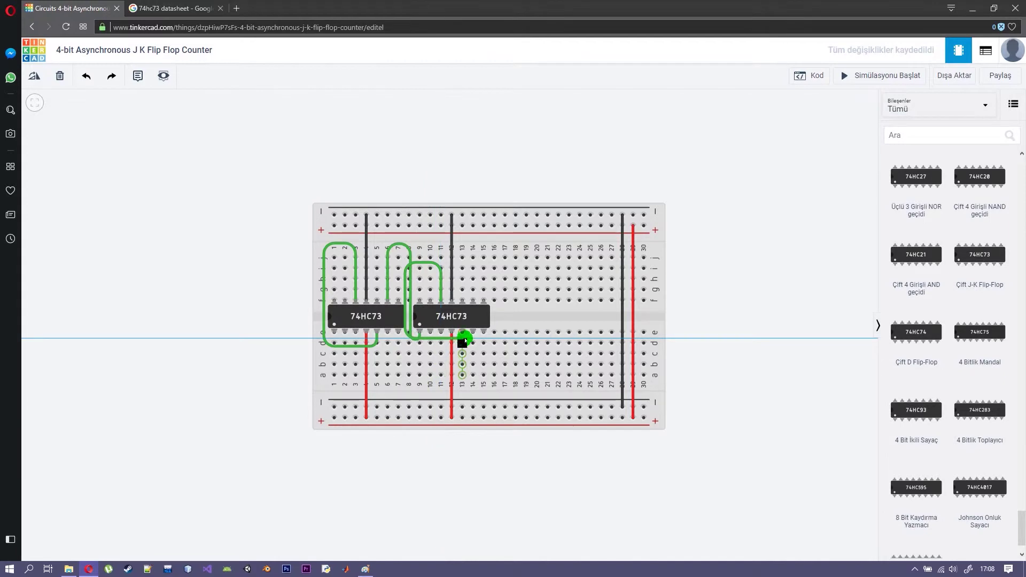
left_click(461, 337)
mouse_move(405, 348)
left_mouse_down()
mouse_move(460, 339)
mouse_move(462, 348)
left_mouse_up()
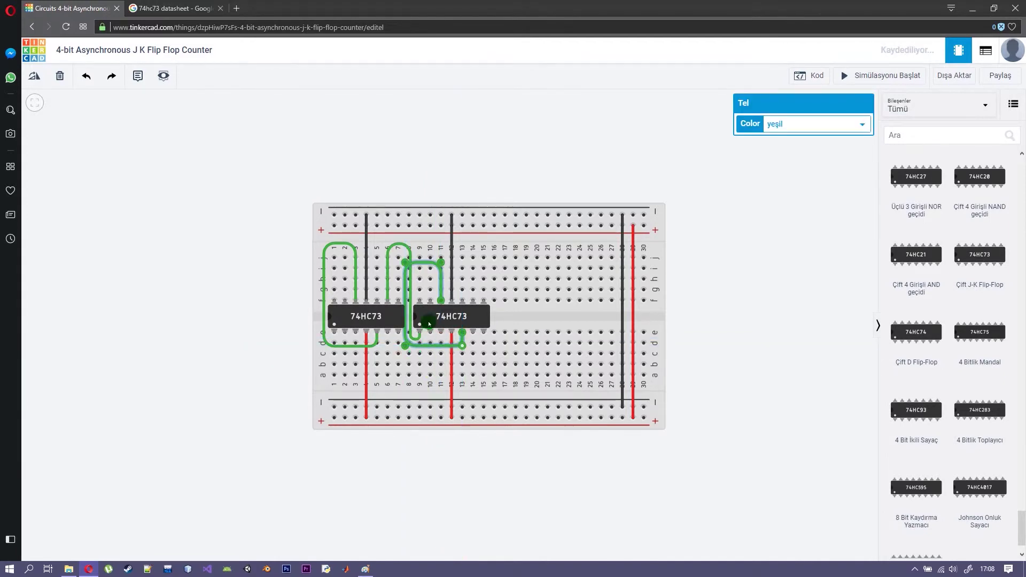
Switch to Paint, circle the first flip-flop's J, K and reset inputs, and add two strokes below the R=1 note
key("alt+Tab")
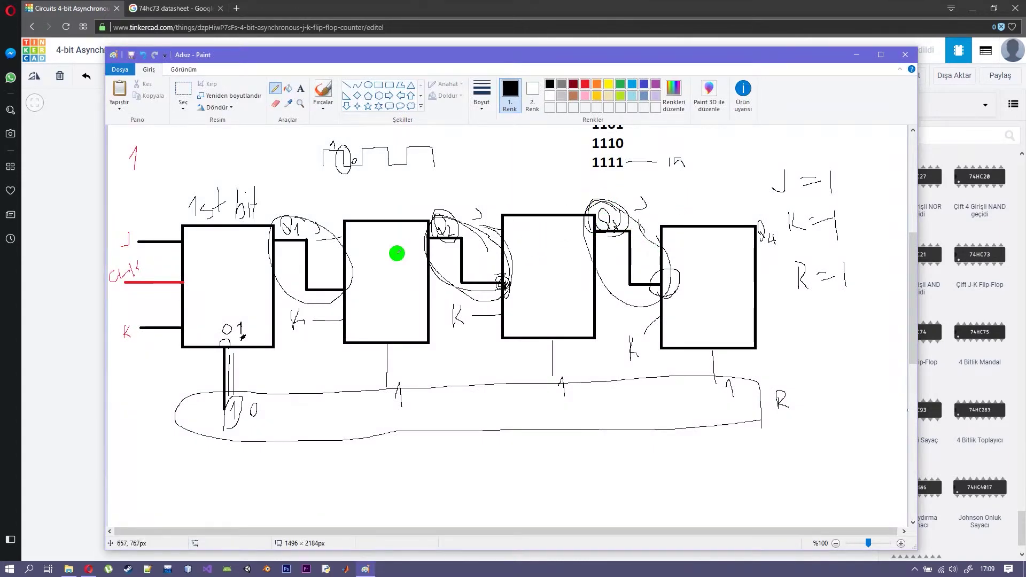
left_click_drag(144, 227, 117, 250)
left_click_drag(141, 320, 121, 345)
left_click_drag(238, 394, 218, 428)
mouse_move(811, 356)
left_mouse_down()
mouse_move(813, 377)
mouse_move(827, 382)
mouse_move(847, 364)
mouse_move(862, 379)
mouse_move(877, 344)
left_mouse_up()
mouse_move(817, 412)
left_mouse_down()
mouse_move(816, 428)
mouse_move(817, 414)
mouse_move(846, 417)
mouse_move(876, 402)
left_mouse_up()
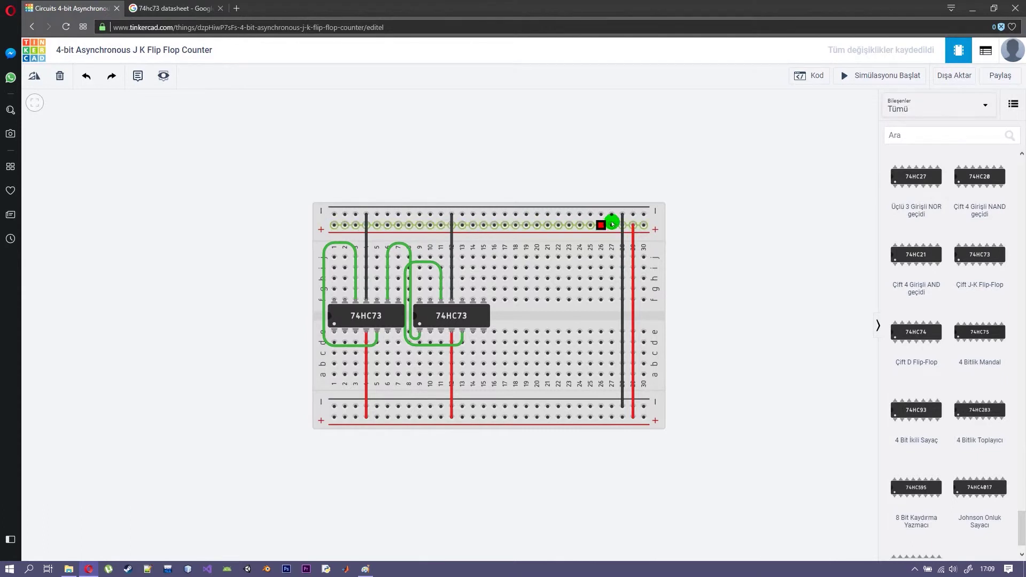
In Tinkercad, wire the first chip's J1 pin at column 1 to the upper positive rail with an orange wire
left_click(334, 224)
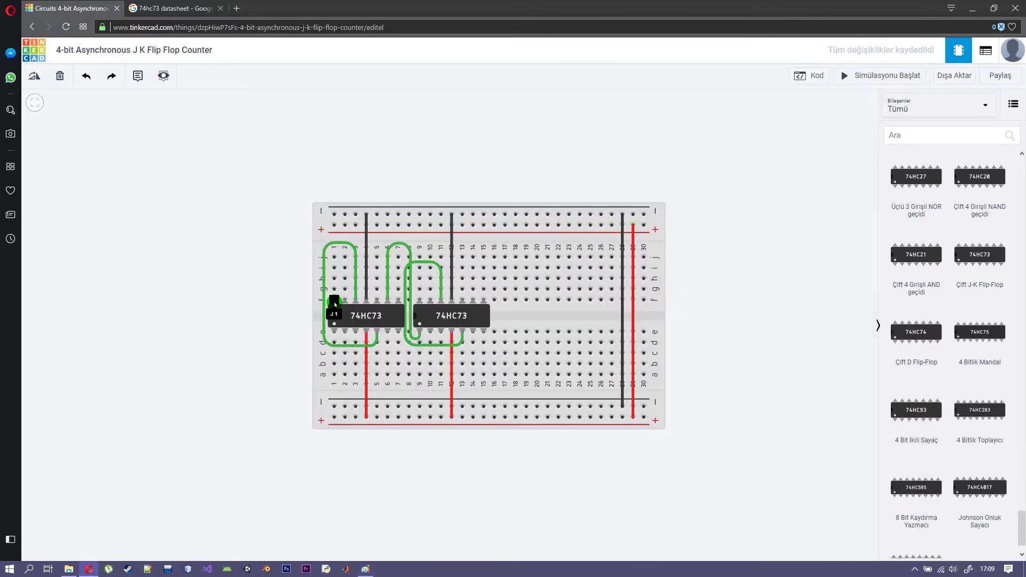
left_click(335, 302)
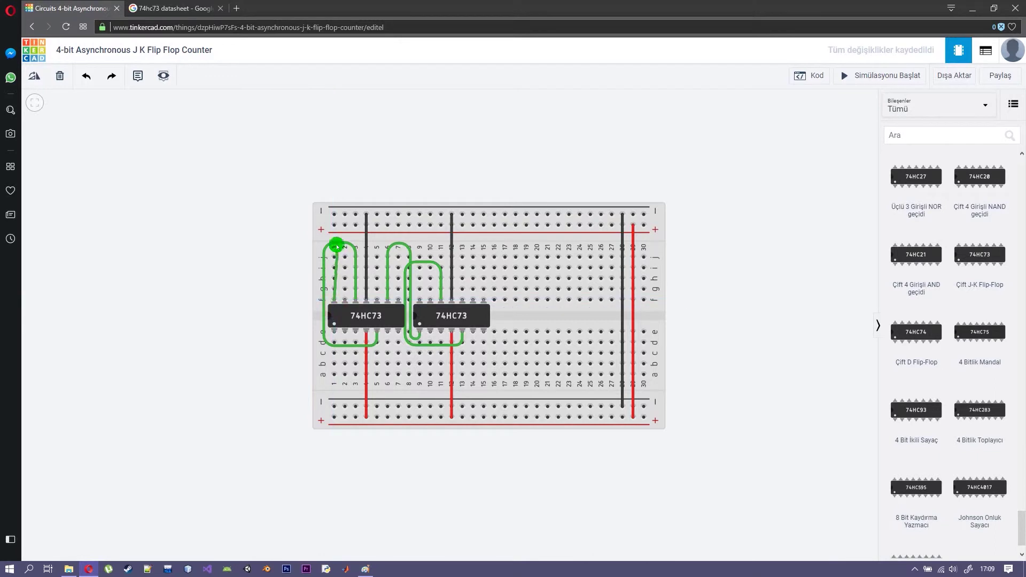
left_click(335, 224)
left_click(806, 123)
left_click(796, 155)
left_click(499, 156)
Wire the first chip's lower pins at columns 3 and 2 to the lower positive rail with orange wires
left_click(356, 332)
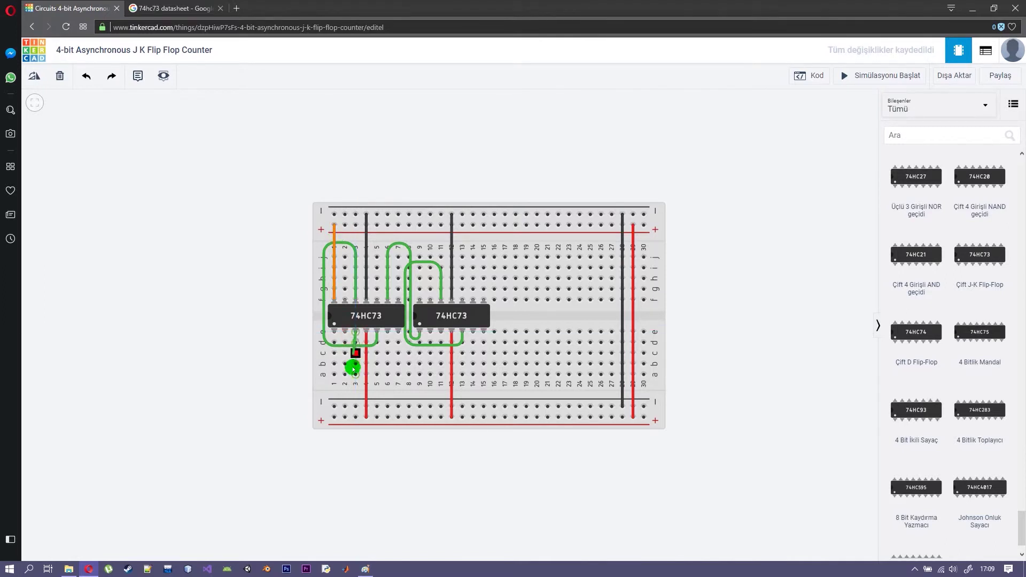
left_click(355, 417)
left_click(787, 124)
left_click(785, 151)
left_click(346, 334)
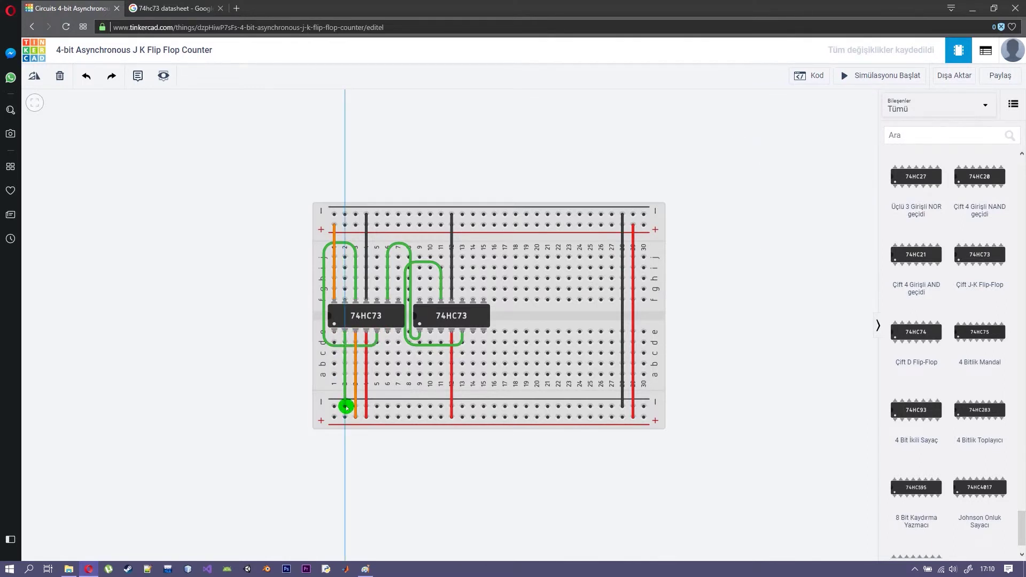
left_click(345, 417)
key("3")
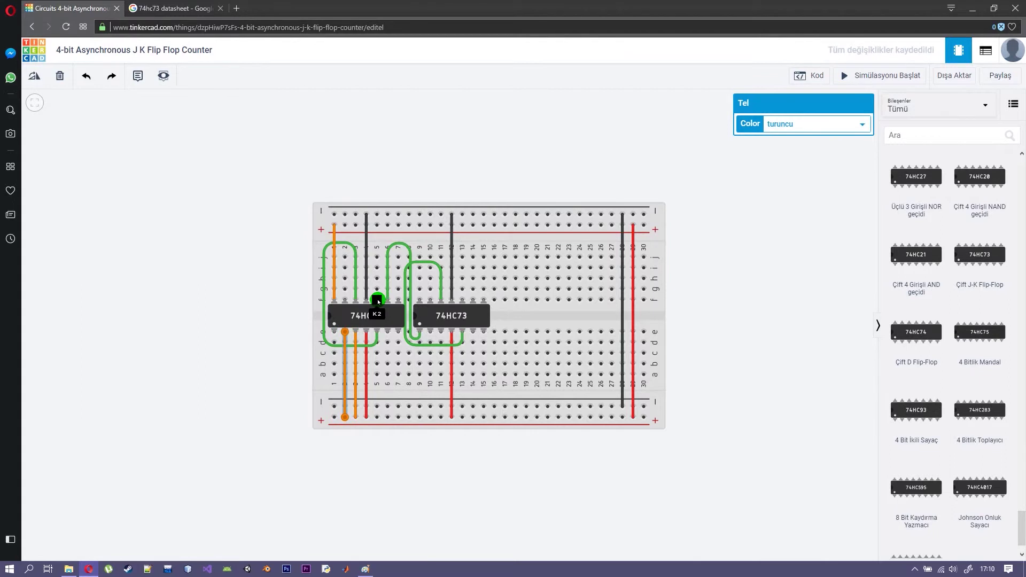
Wire the first chip's K2 pin at column 5 to the upper positive rail with an orange wire
left_click(378, 299)
left_click(377, 225)
left_click(776, 128)
left_click(743, 171)
Wire the first chip's lower pins at columns 6 and 7 to the lower positive rail with orange wires
left_click(387, 332)
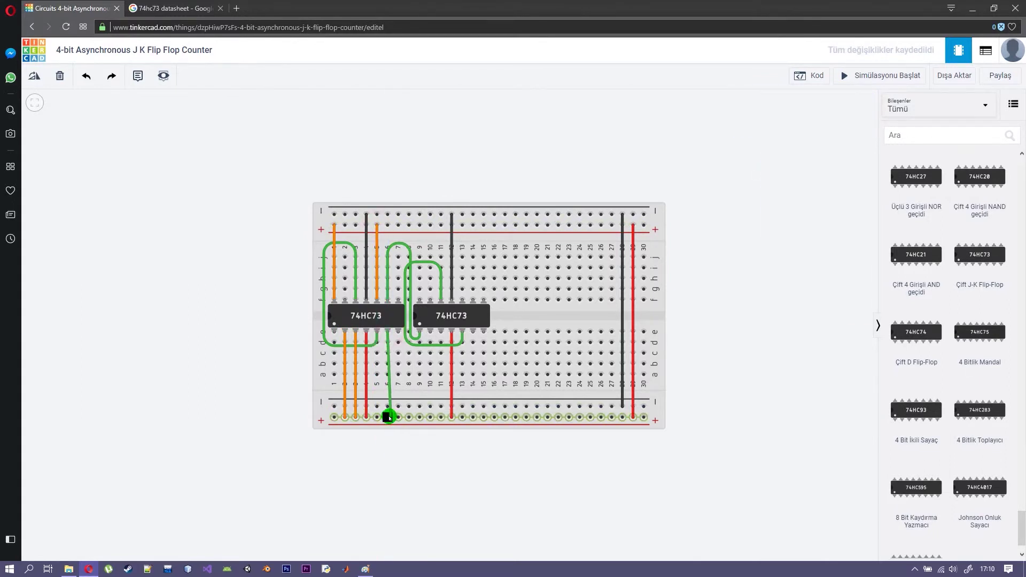
left_click(389, 417)
key("3")
left_click(398, 332)
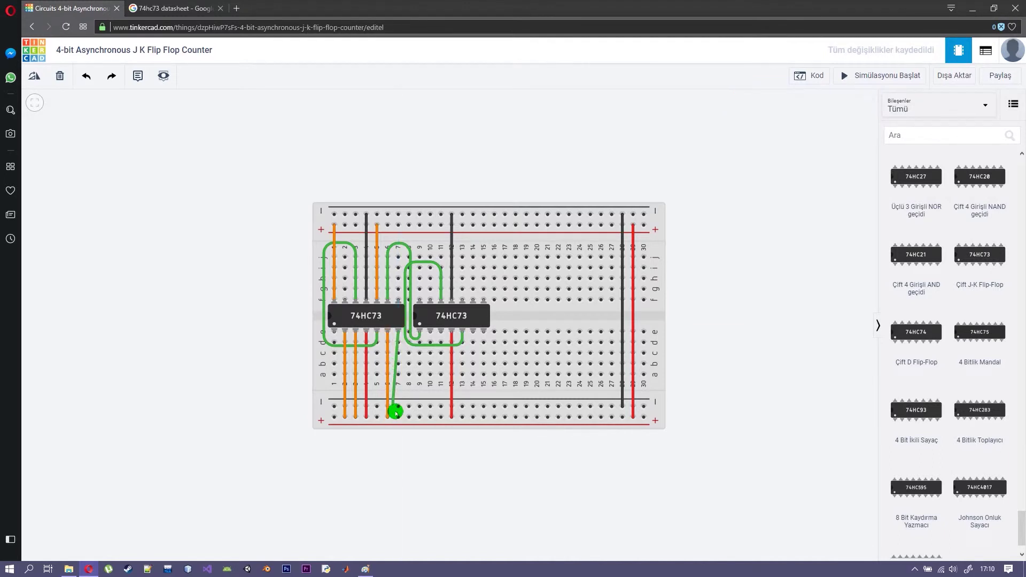
left_click(398, 418)
left_click(776, 126)
left_click(791, 176)
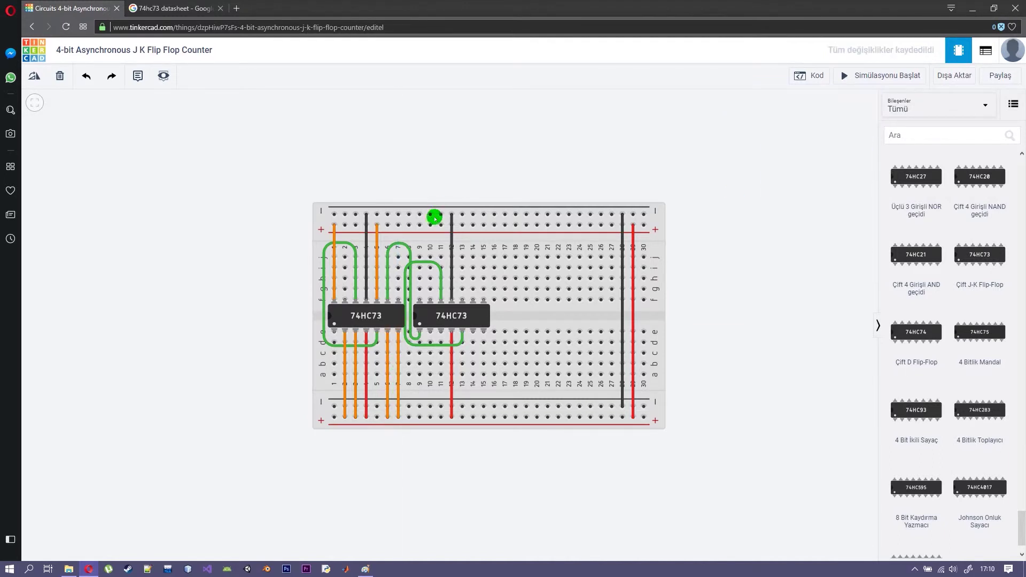
Wire the second chip's upper pins at columns 9 and 13 and lower pins at columns 10 and 11 to the nearest positive rails in orange
left_click(421, 300)
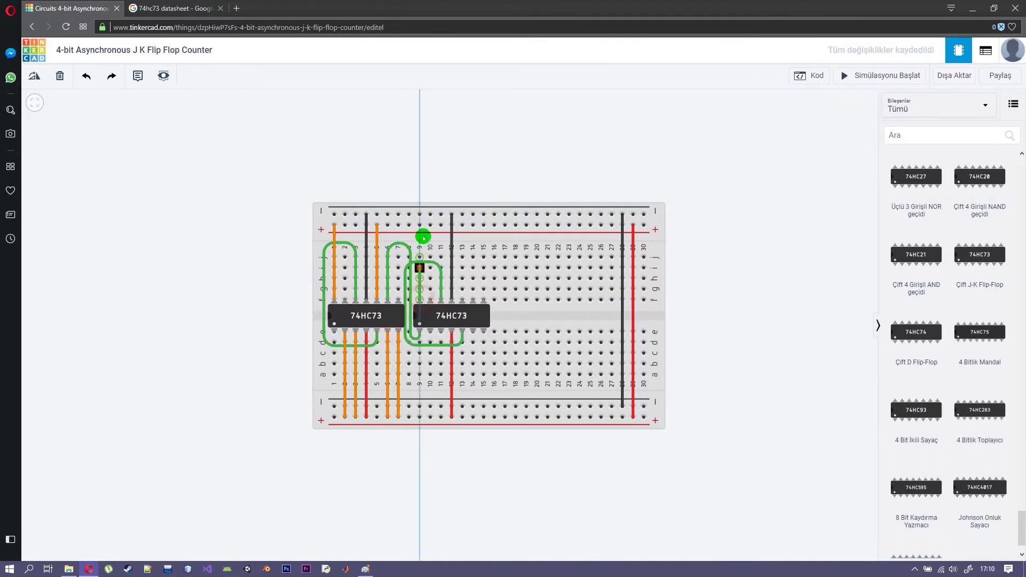
left_click(419, 225)
key("3")
left_click(430, 332)
left_click(430, 417)
key("3")
left_click(441, 332)
left_click(441, 417)
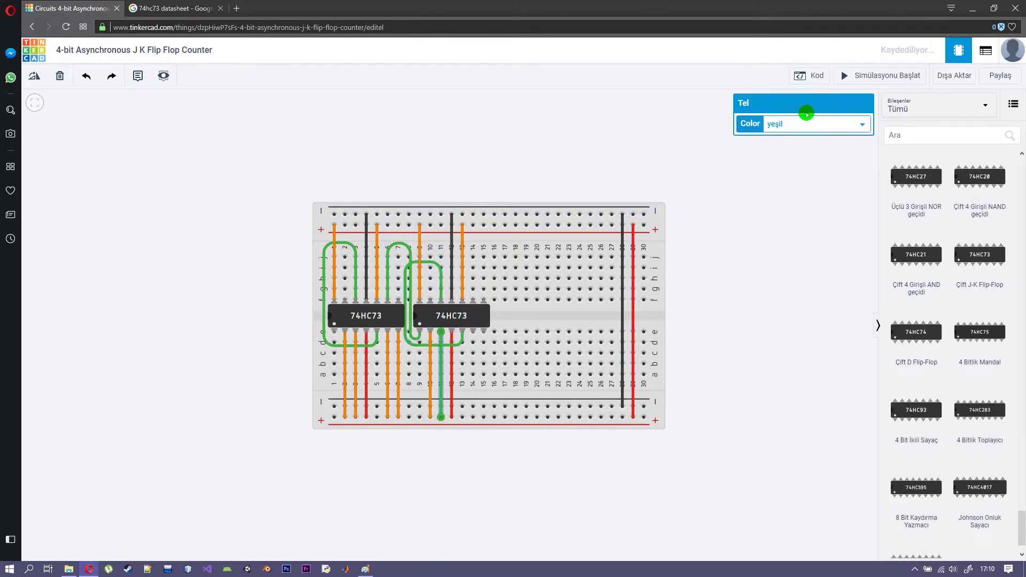
Wire the second chip's lower pins at columns 14 and 15 to the lower positive rail with orange wires
left_click(483, 332)
left_click(483, 418)
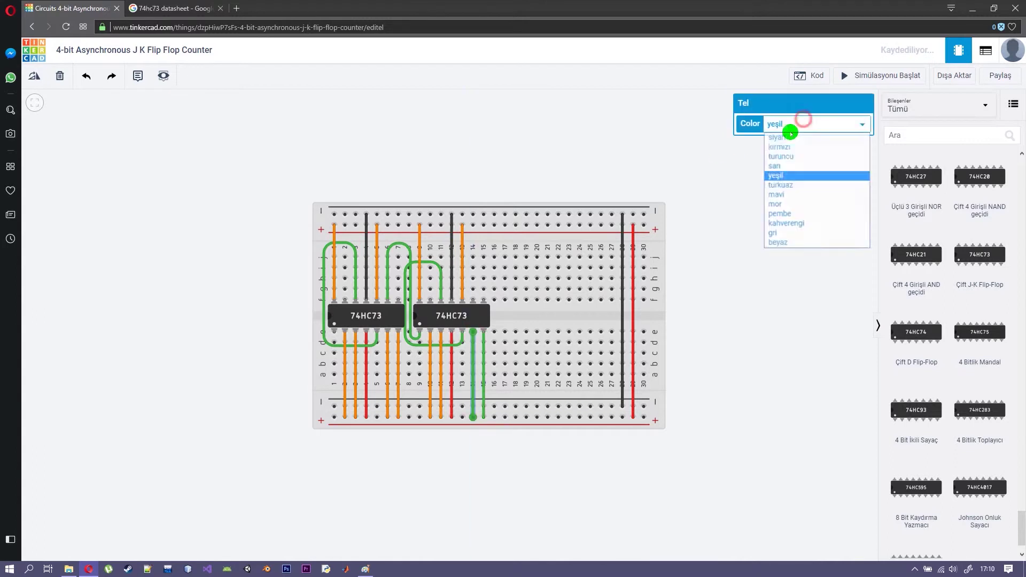
left_click(799, 119)
left_click(778, 183)
left_click(563, 183)
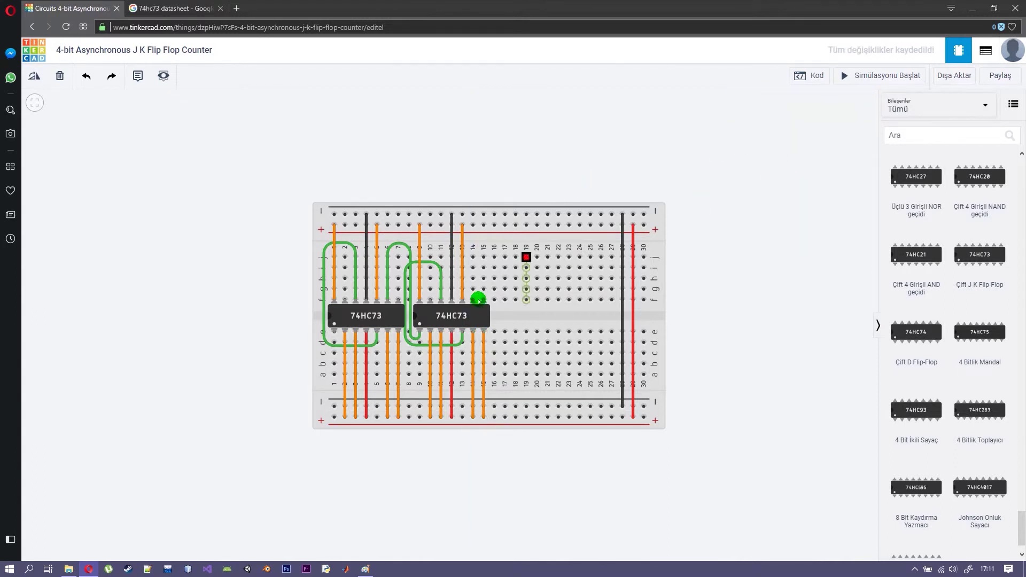
Switch to the Paint sketch and undo the latest pencil marks beside the 1 - V note
left_click(418, 297)
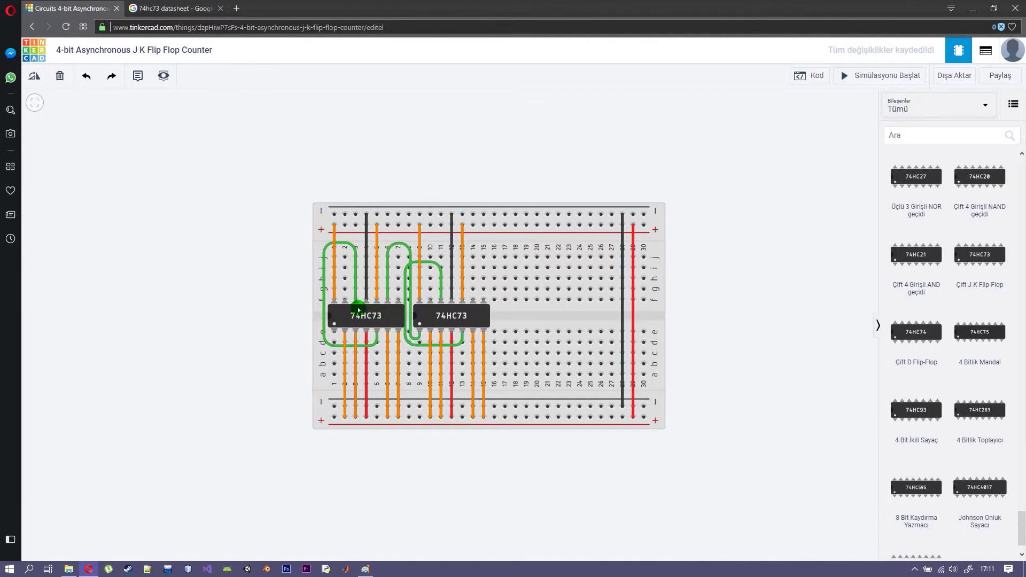
key("alt+Tab")
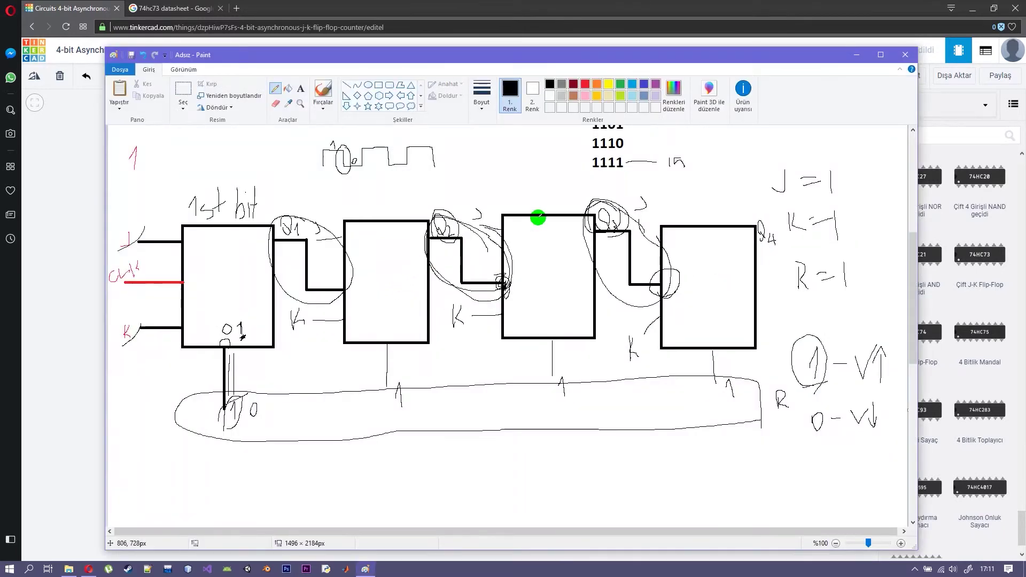
mouse_move(299, 173)
left_mouse_down()
mouse_move(110, 297)
mouse_move(533, 405)
left_mouse_up()
key("ctrl+z")
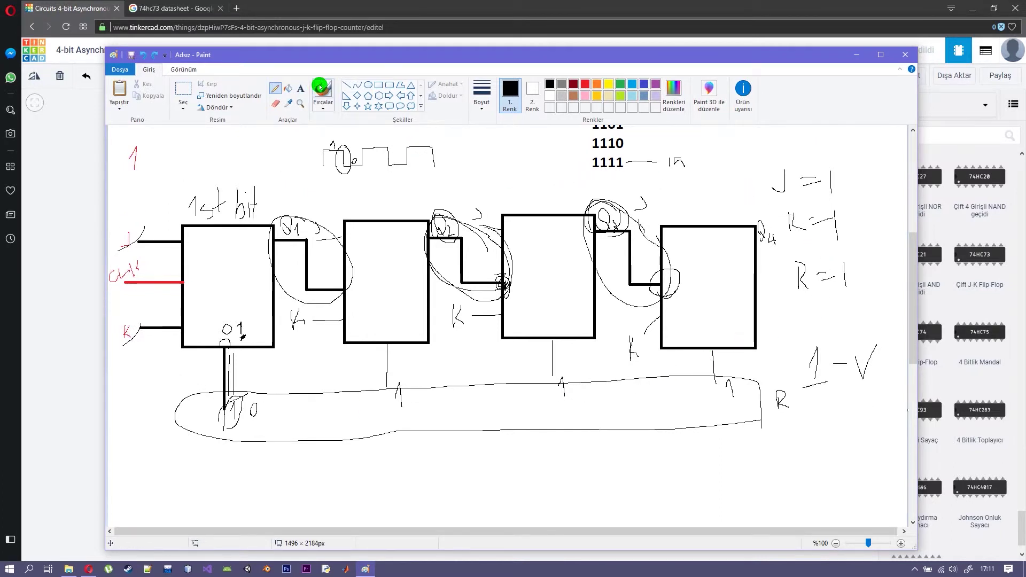
Draw a straight line down from each of the outputs Q1, Q2, Q3 and Q4 below the flip-flop boxes
left_click(347, 84)
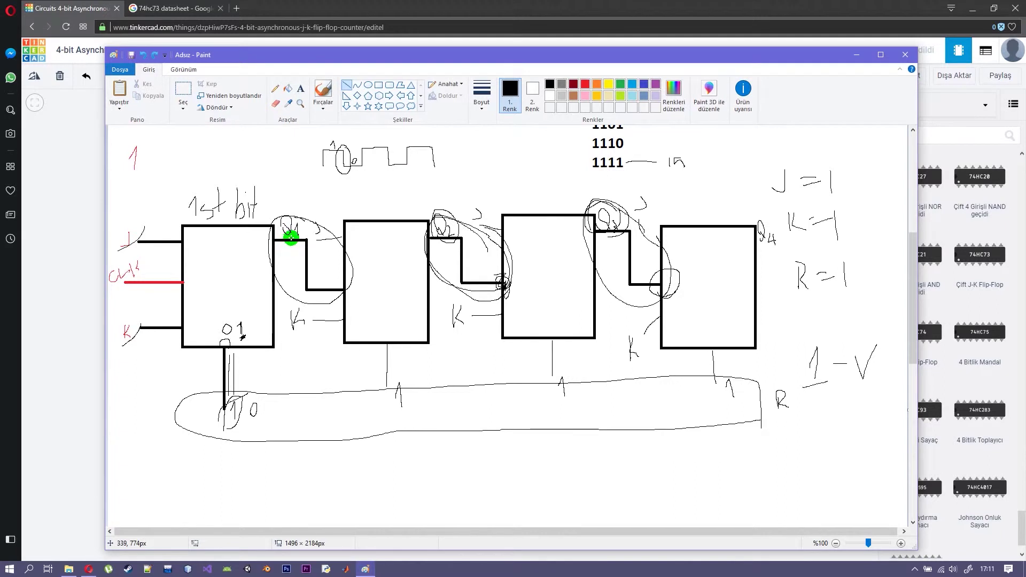
left_click_drag(287, 240, 287, 498)
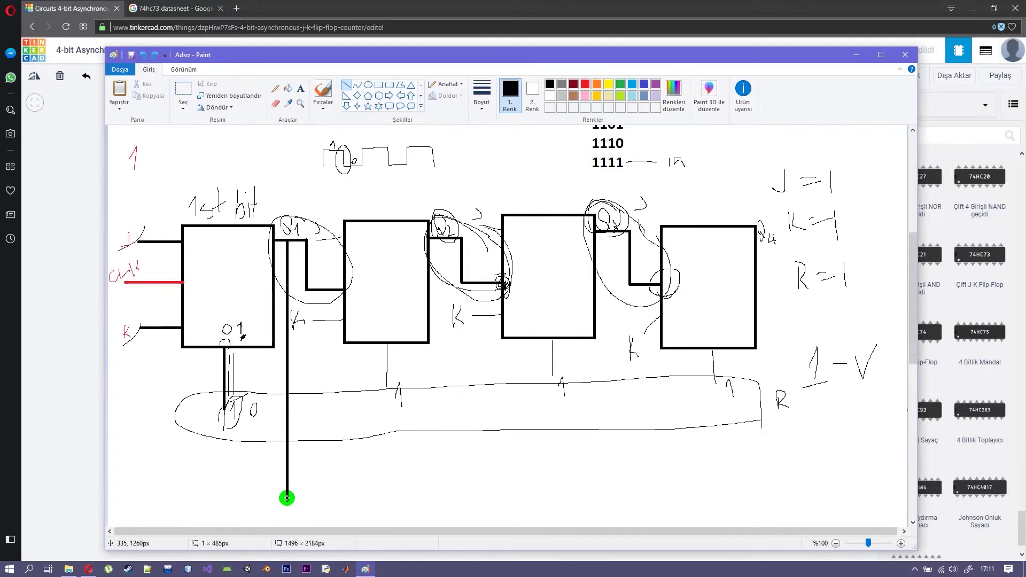
left_click_drag(442, 238, 442, 475)
left_click_drag(616, 233, 617, 469)
mouse_move(759, 239)
left_mouse_down()
mouse_move(781, 238)
mouse_move(776, 471)
left_mouse_up()
Handwrite bit-order labels with the pencil at the lower ends of the four output lines, starting with 1st and 2nd
left_click(275, 88)
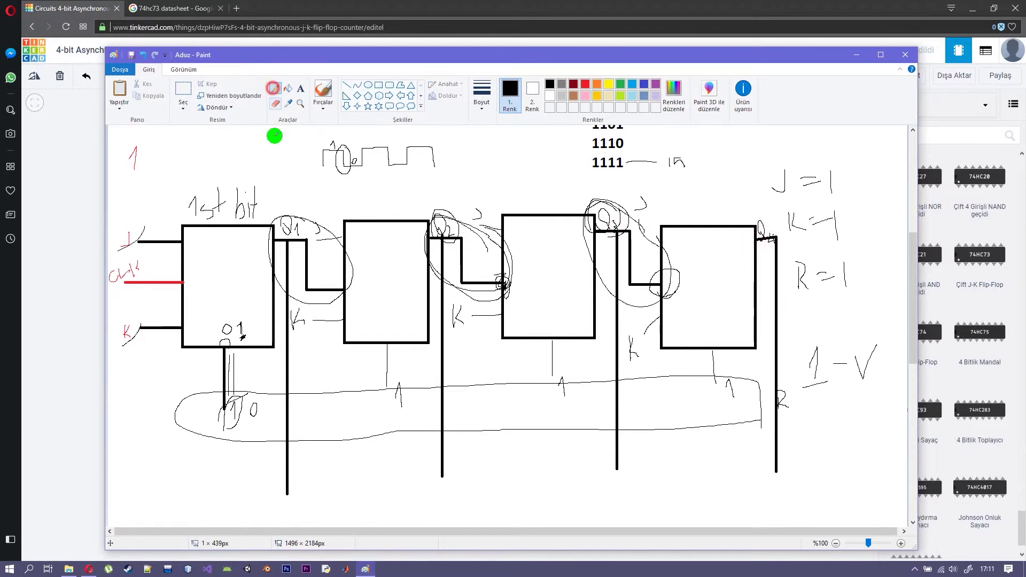
mouse_move(293, 490)
left_mouse_down()
mouse_move(296, 508)
mouse_move(322, 509)
mouse_move(331, 494)
left_mouse_up()
mouse_move(439, 489)
left_mouse_down()
mouse_move(464, 488)
mouse_move(479, 506)
left_mouse_up()
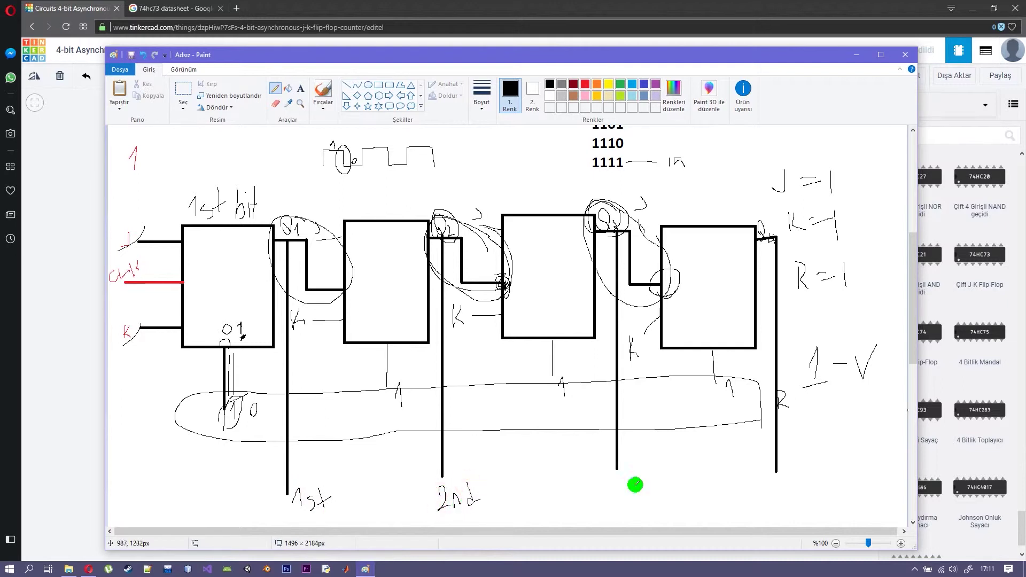
mouse_move(612, 490)
left_mouse_down()
mouse_move(615, 499)
mouse_move(640, 484)
left_mouse_up()
left_click_drag(748, 483, 791, 492)
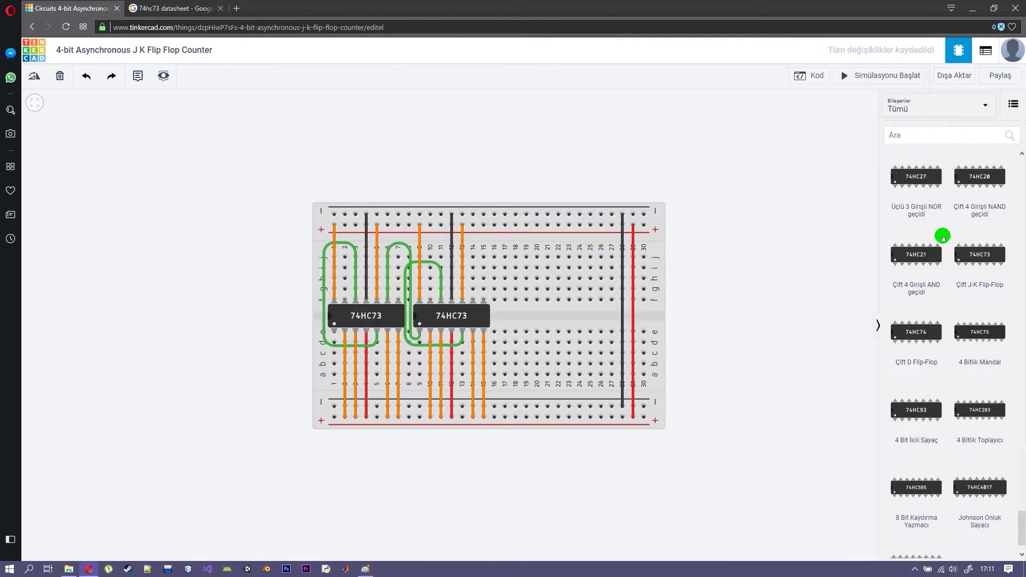
Return to the Tinkercad circuit and place four red LEDs side by side across breadboard columns 18 to 25
scroll(943, 237, "down", 15)
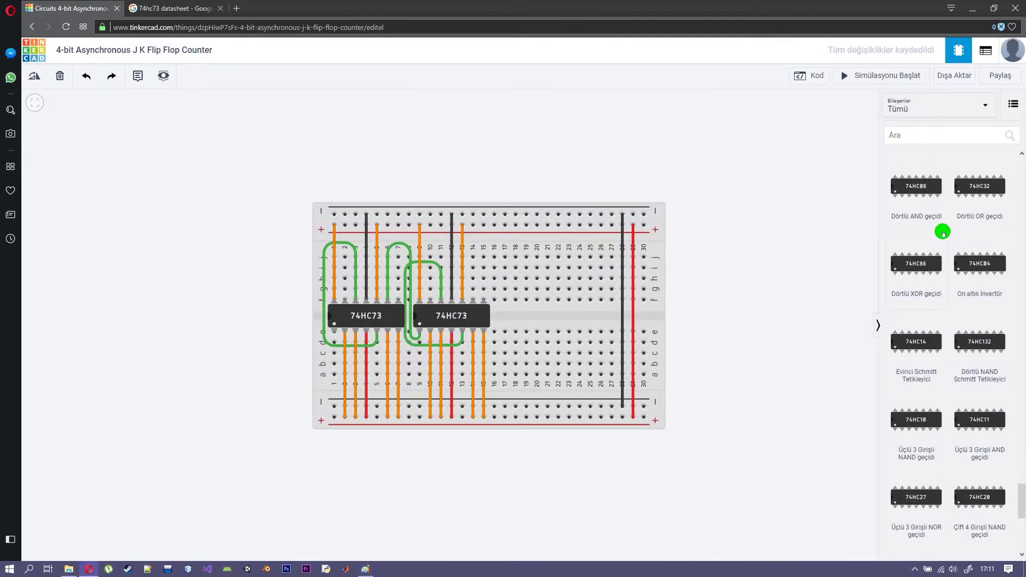
scroll(956, 247, "up", 10)
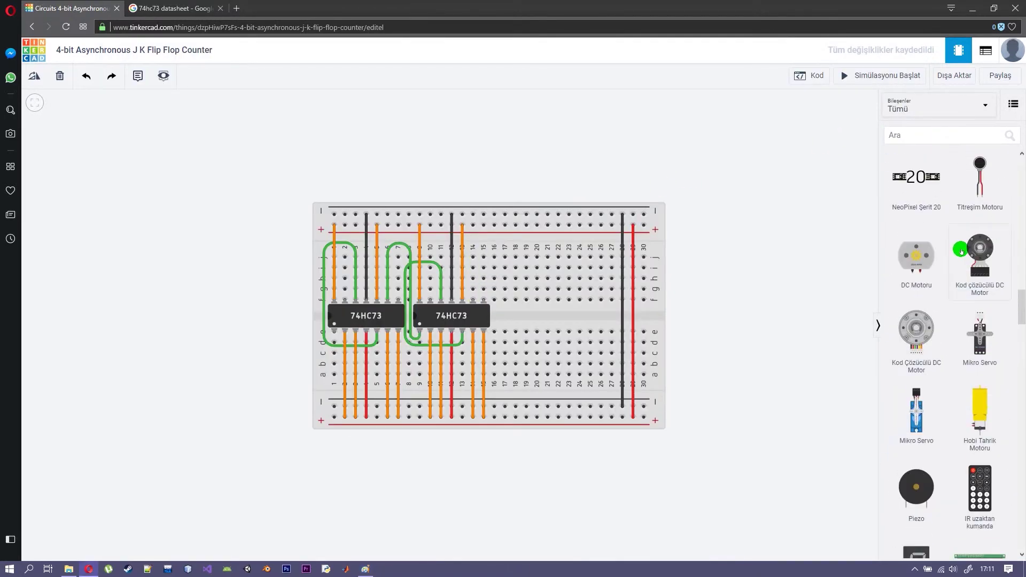
left_click_drag(916, 327, 524, 318)
left_click(531, 315)
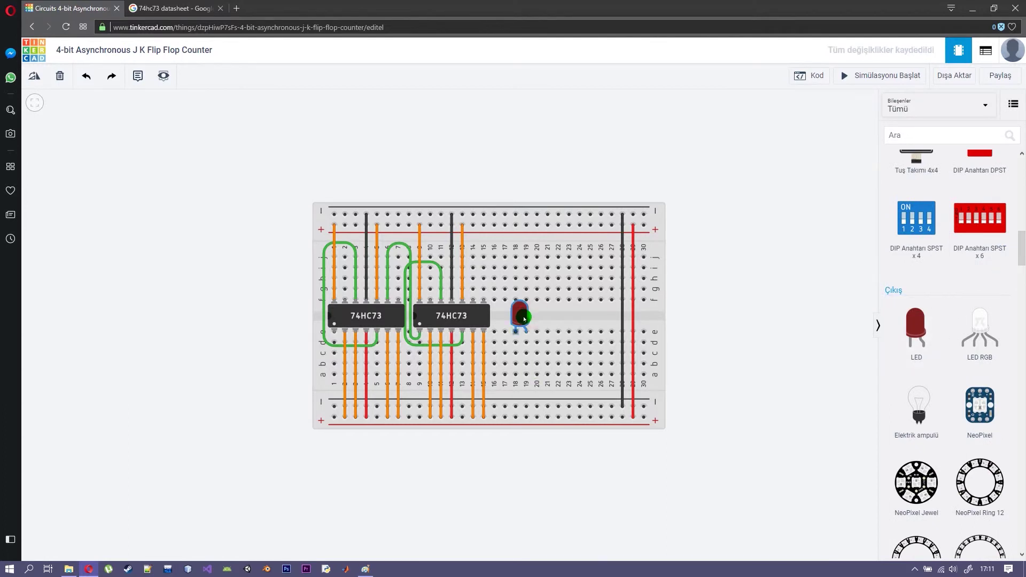
left_click_drag(916, 327, 541, 327)
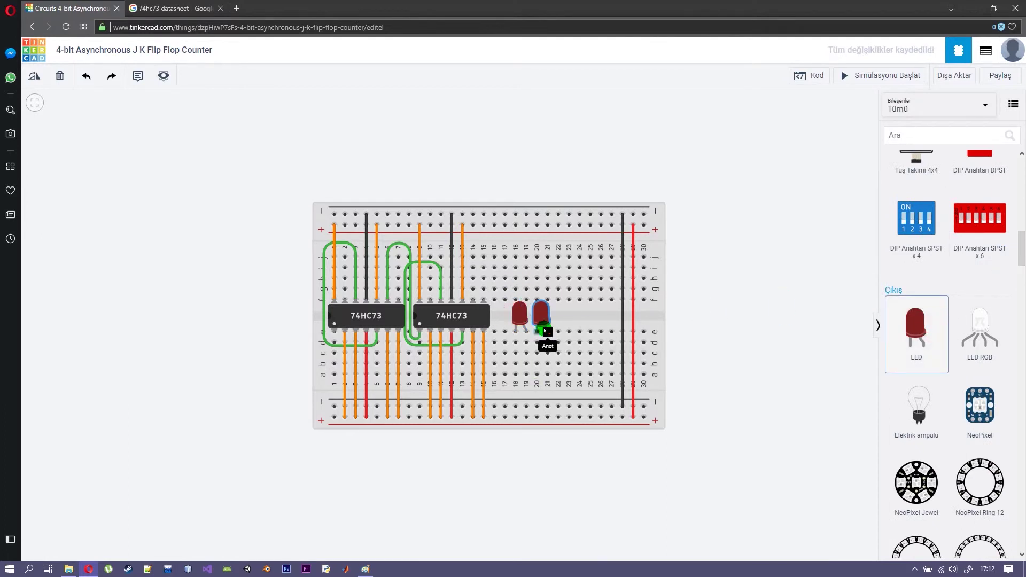
left_click_drag(945, 331, 565, 342)
left_click_drag(951, 332, 582, 331)
left_click(708, 288)
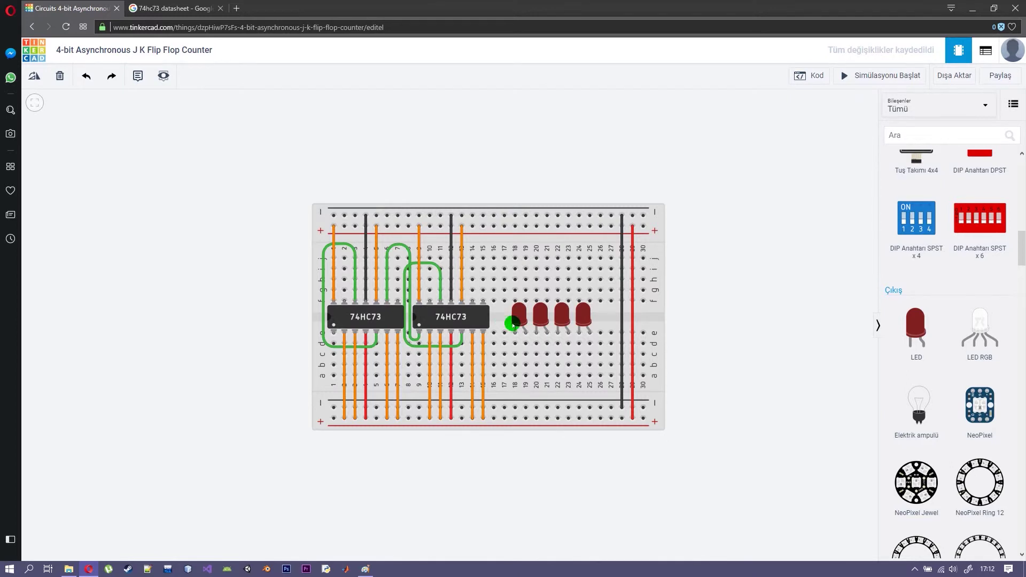
Run a green wire from the first chip's first output at column 3 over the chips to row j of column 25
left_click(353, 302)
left_click(354, 240)
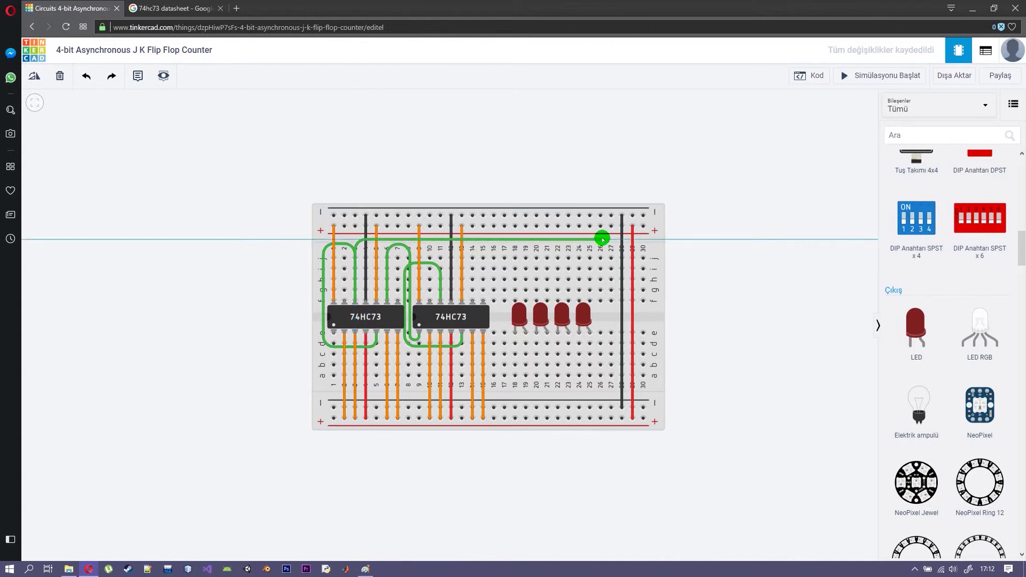
left_click(590, 240)
left_click(590, 258)
Move the four LEDs down so their legs sit in row a of columns 18 to 25
left_click(583, 326)
left_click_drag(584, 336, 583, 369)
left_click_drag(563, 328, 561, 362)
left_click_drag(540, 314, 541, 353)
left_click_drag(518, 317, 519, 357)
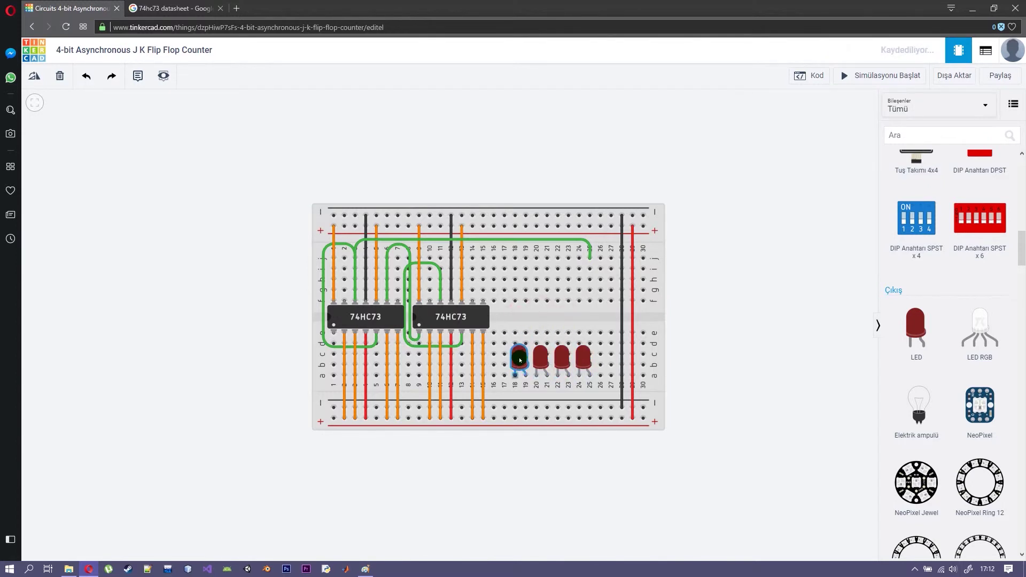
Extend the first output wire to the LED anode at column 25 and wire that LED's cathode at column 24 to the lower negative rail
left_click(590, 251)
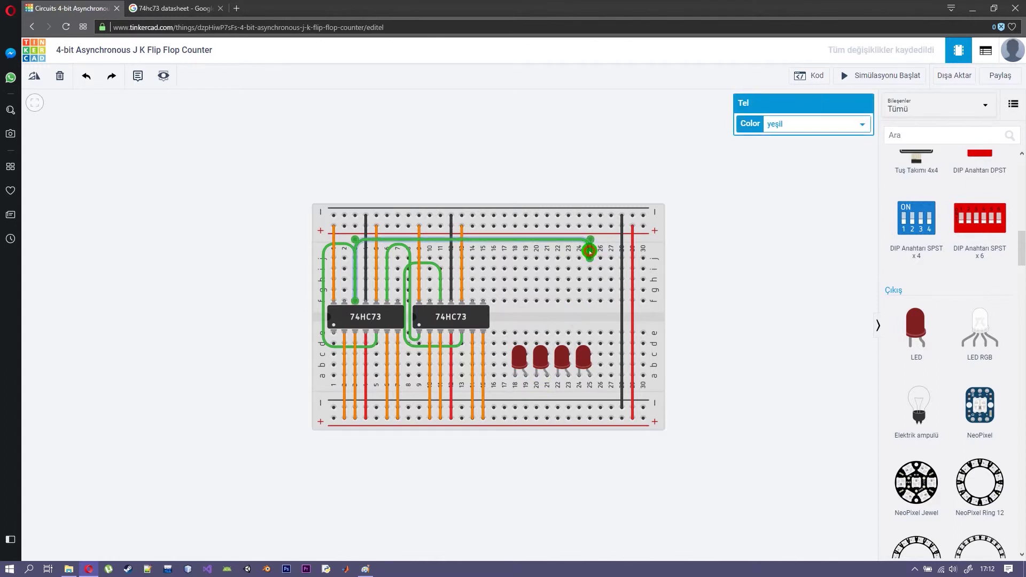
left_click_drag(590, 260, 587, 375)
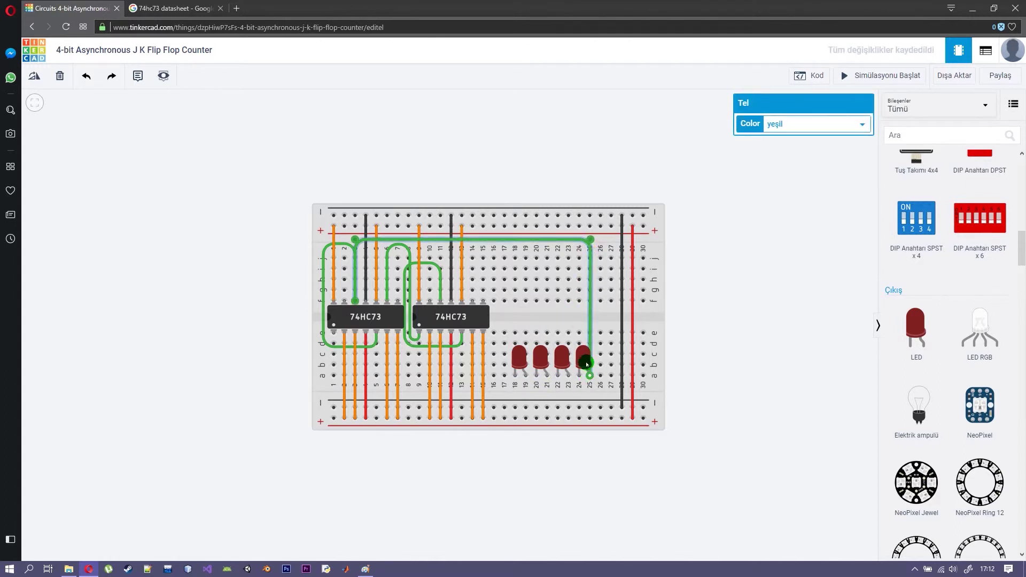
left_click(579, 375)
left_click(579, 410)
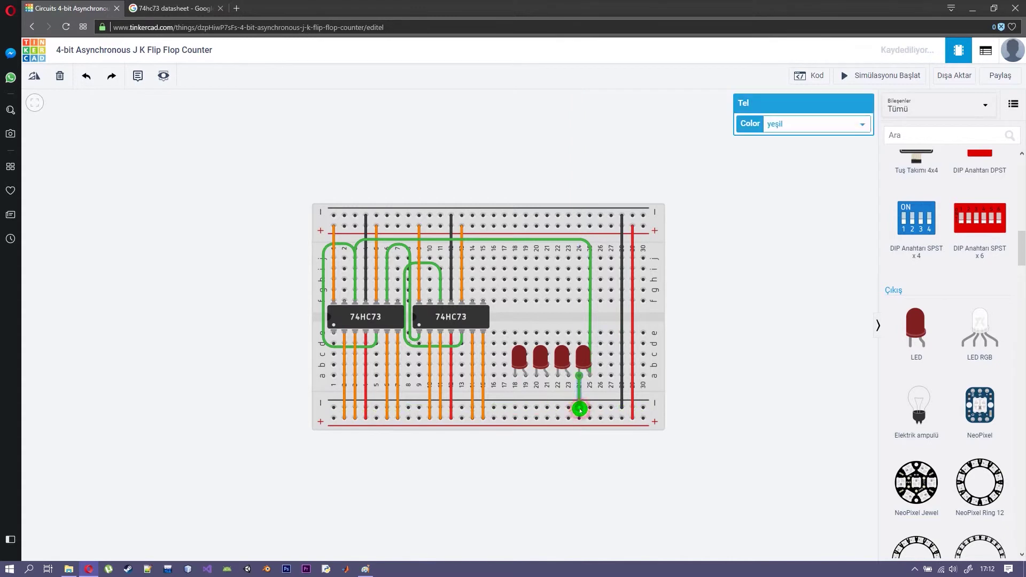
Colour the cathode wire at column 24 black and the first chip's first output wire turquoise (turkuaz)
left_click(776, 124)
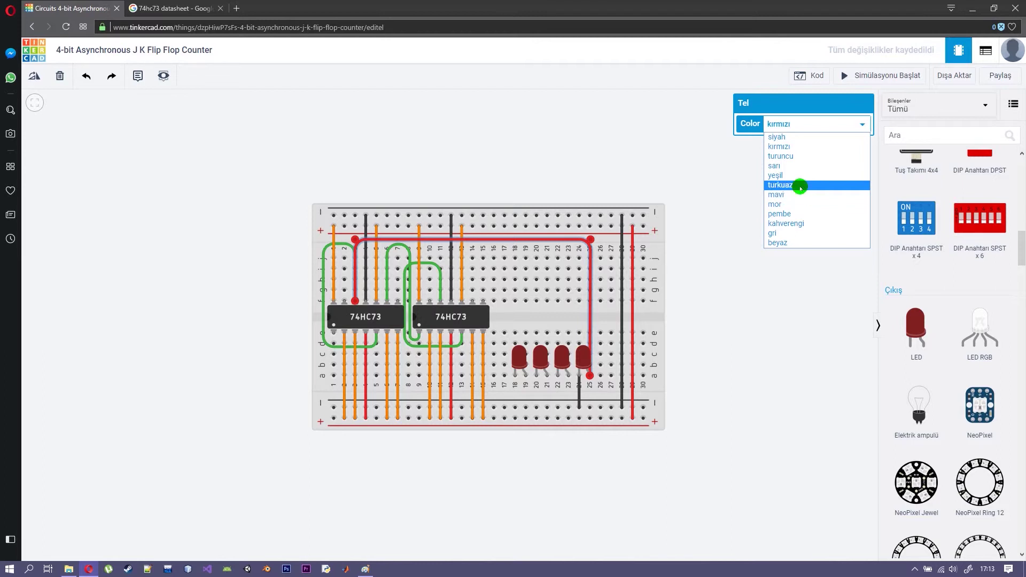
left_click(800, 188)
left_click(574, 146)
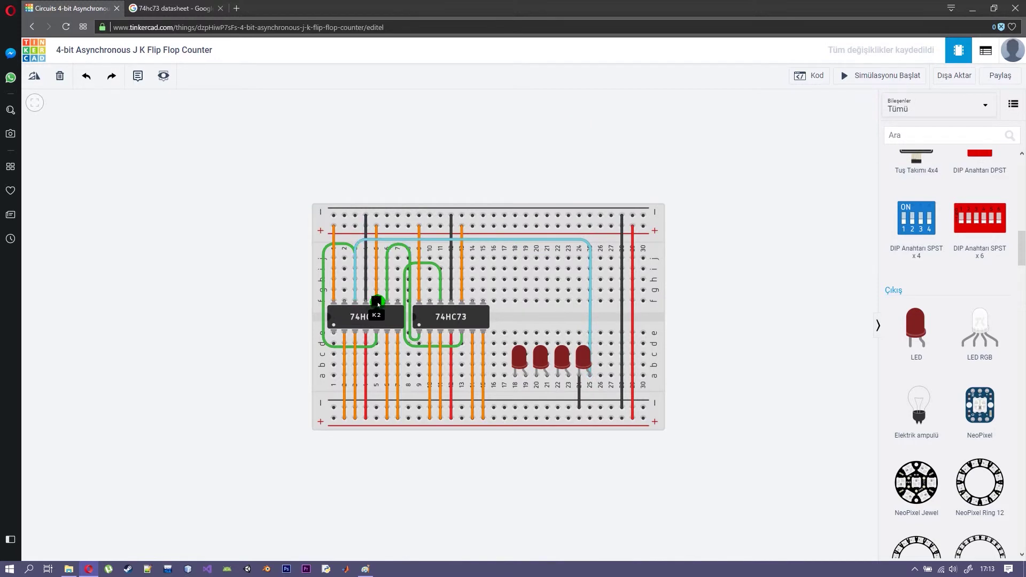
Wire the first chip's second output at column 6 to the LED anode at column 23 and colour the wire blue (mavi)
left_click(377, 303)
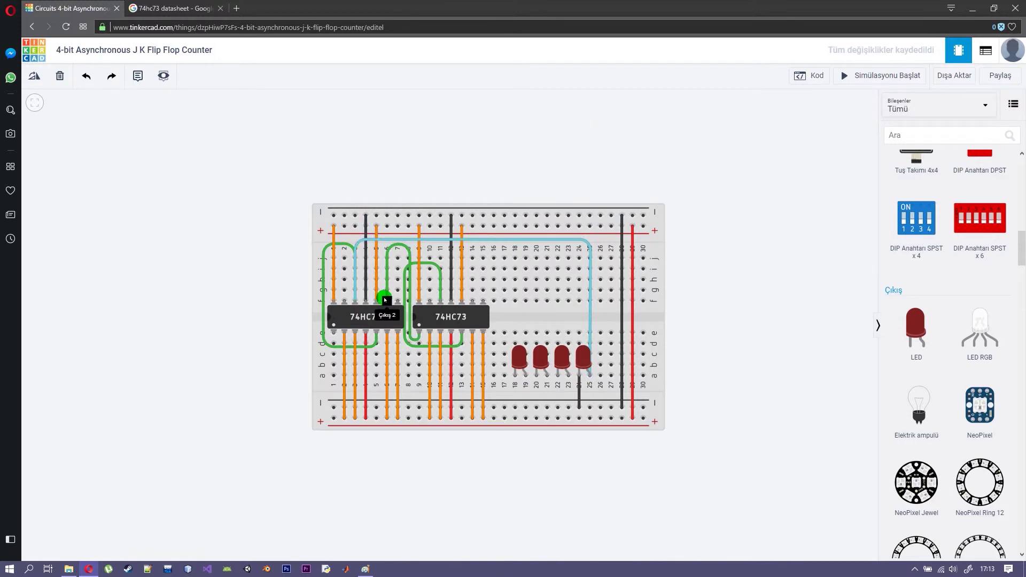
left_click(389, 233)
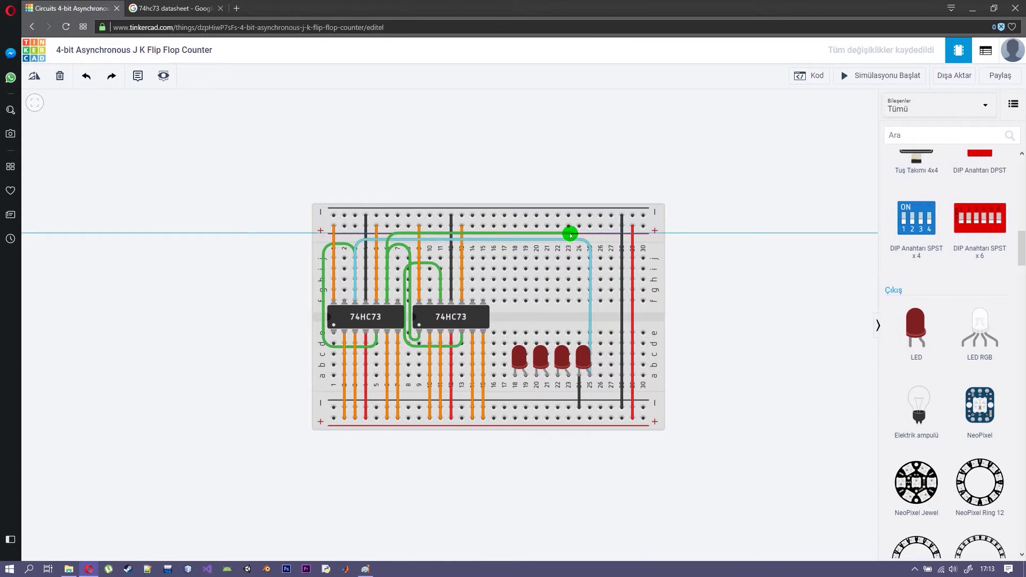
left_click(568, 233)
left_click(812, 123)
left_click(785, 183)
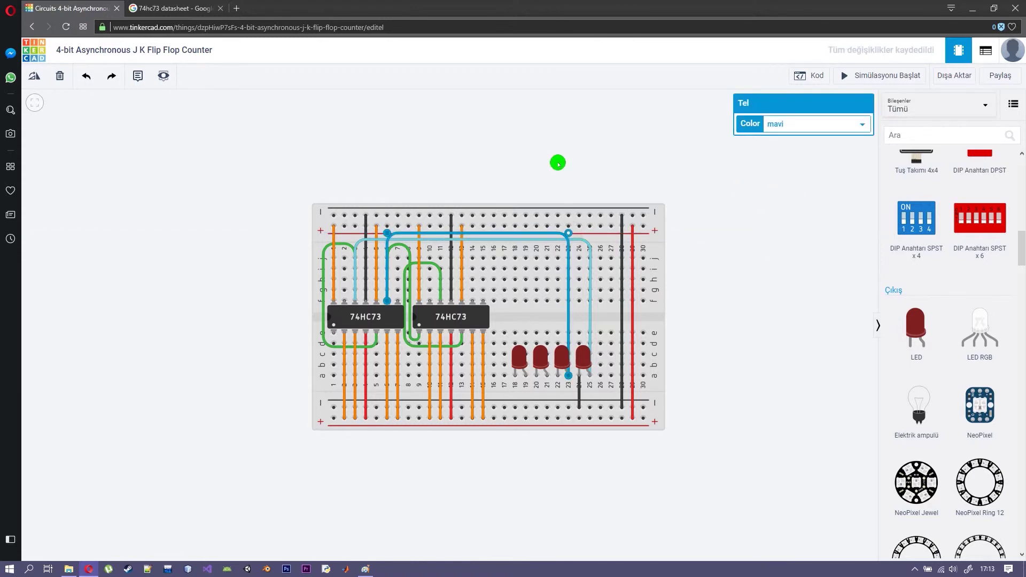
left_click(569, 138)
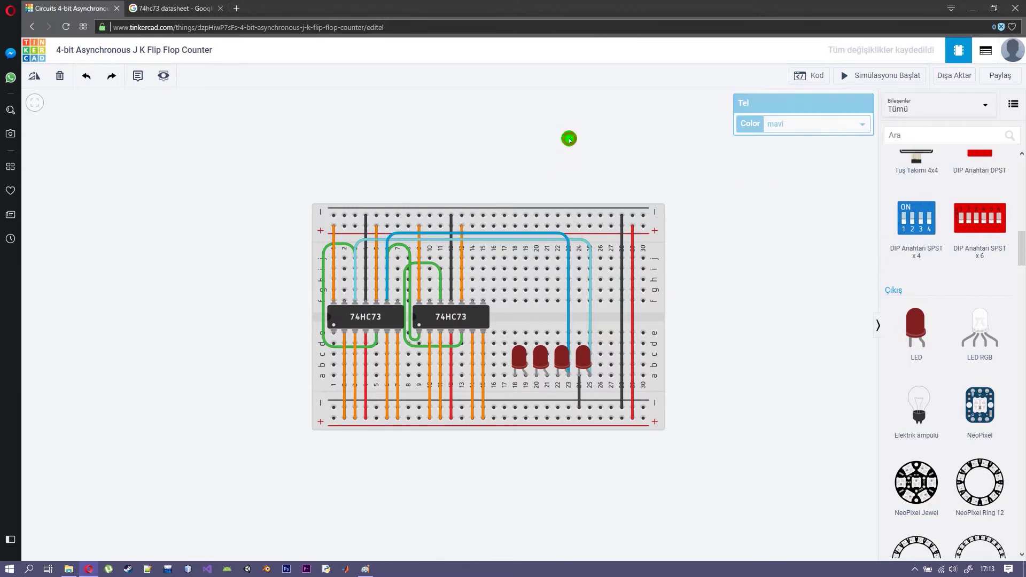
Wire the second chip's first output at column 11 to the LED anode at column 21 and colour the wire pink (pembe)
left_click(440, 302)
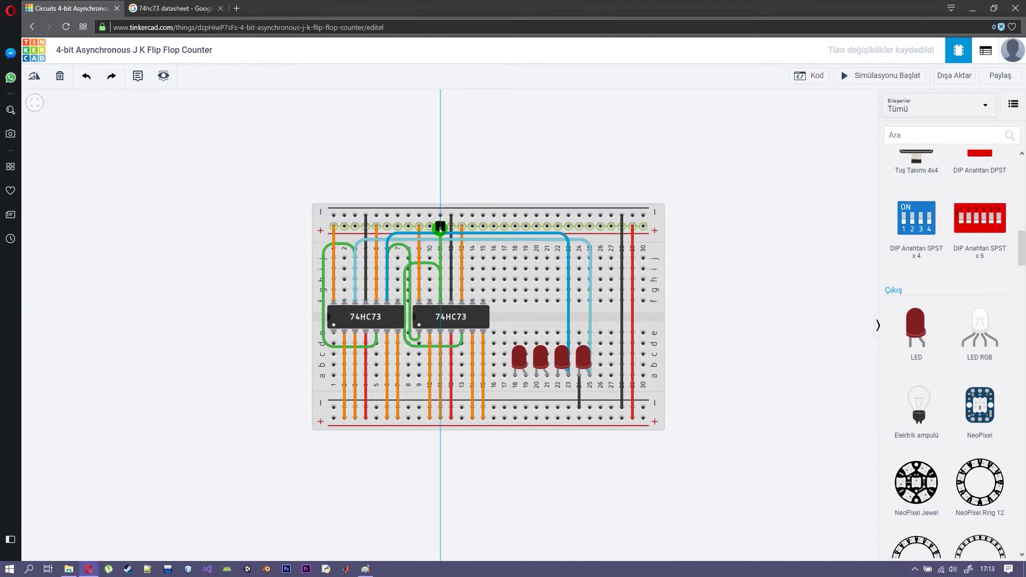
left_click(440, 245)
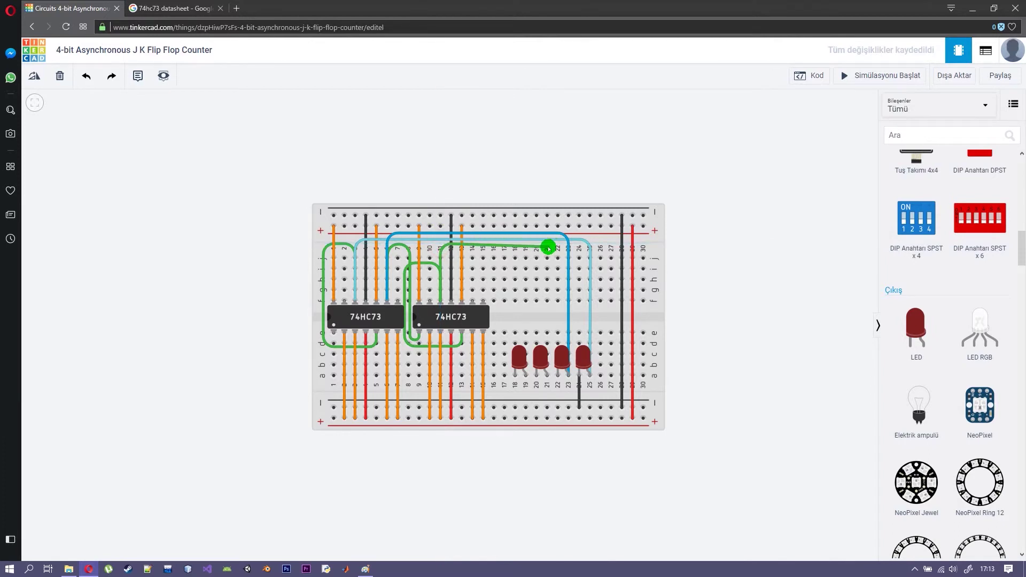
left_click(546, 244)
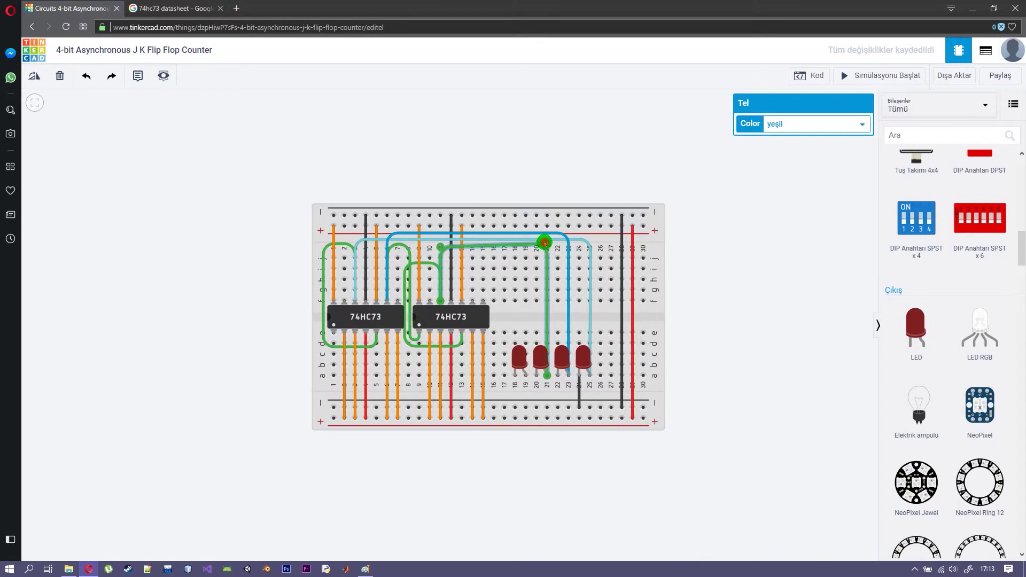
left_click(789, 124)
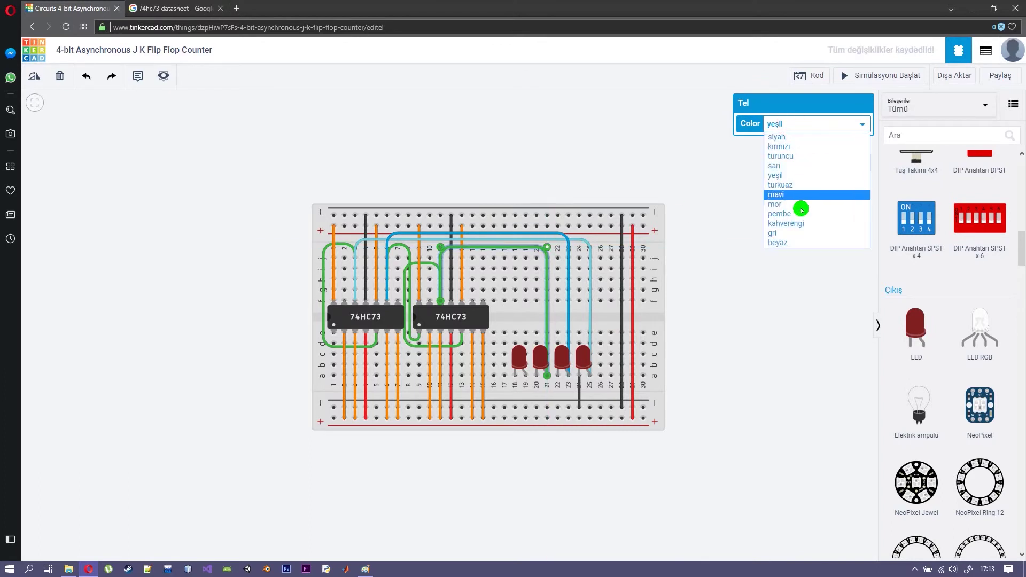
left_click(801, 214)
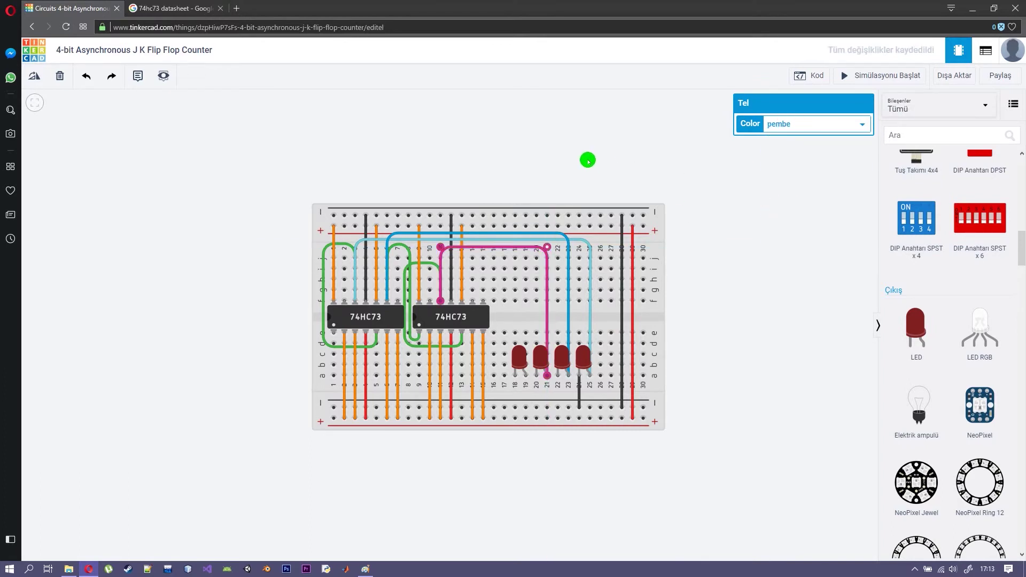
left_click(588, 160)
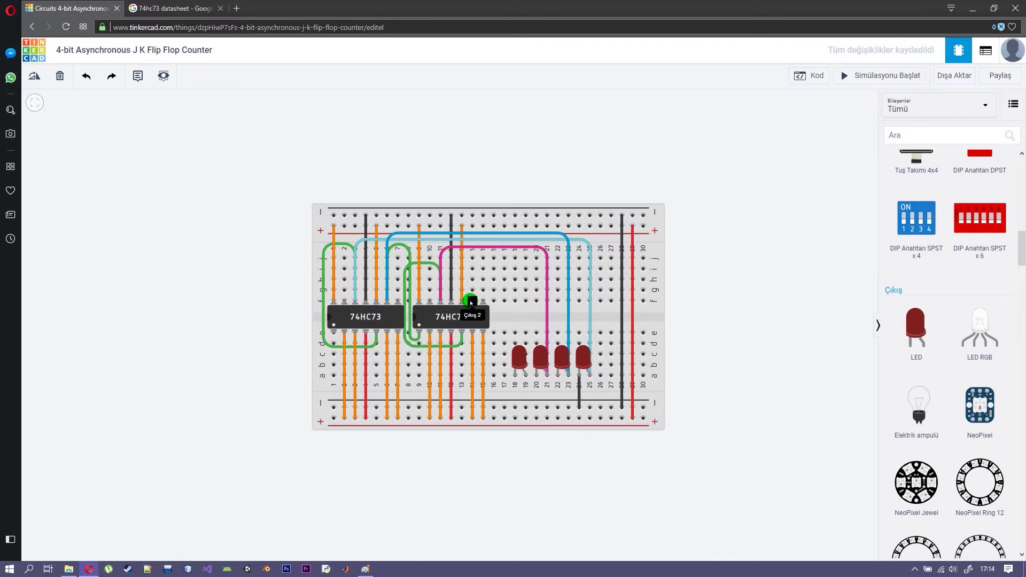
Wire the second chip's second output at column 14 to the LED anode at column 19 and colour the wire purple (mor)
left_click_drag(476, 276, 527, 255)
left_click(526, 253)
left_click(526, 376)
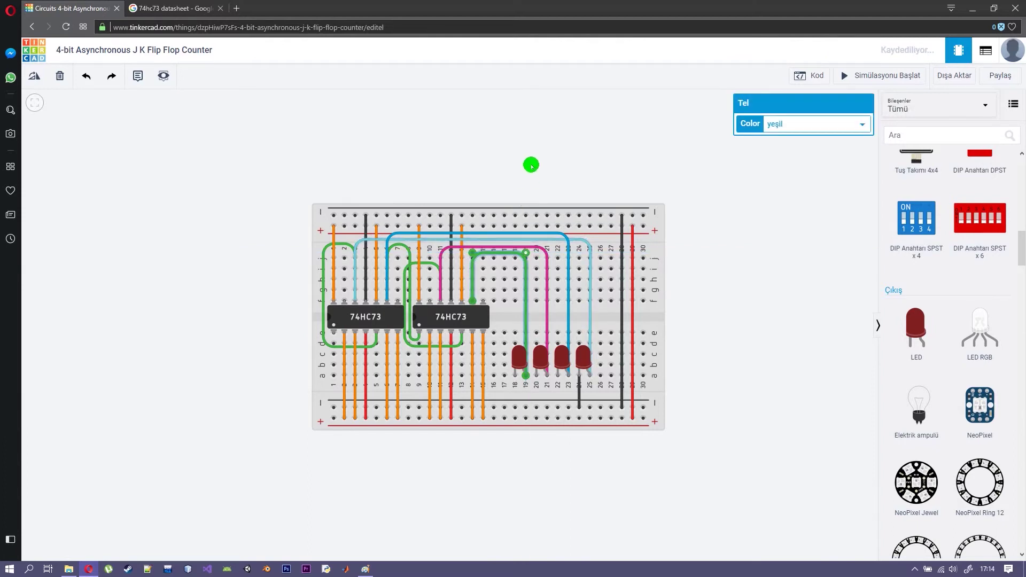
left_click(826, 121)
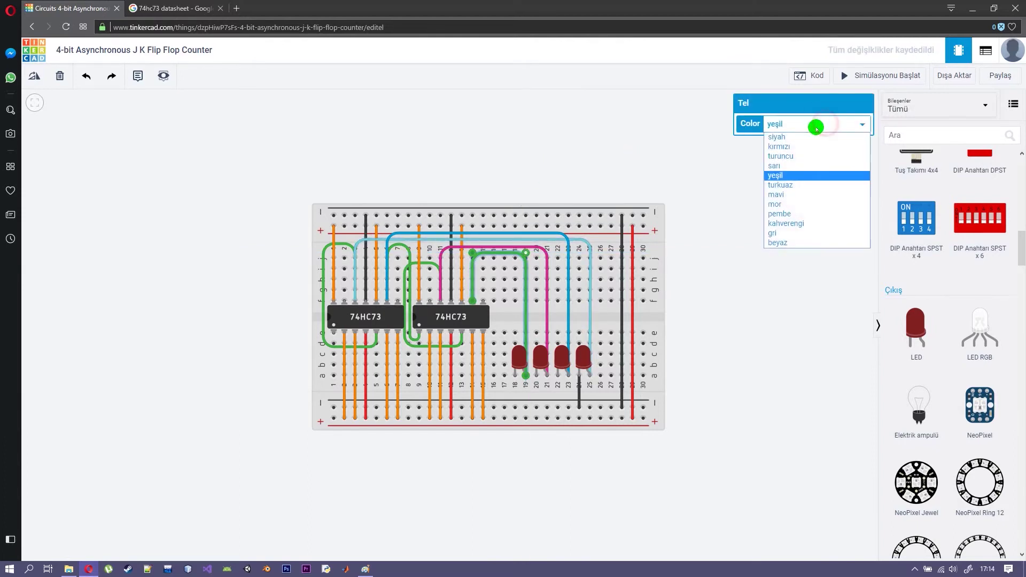
left_click(787, 206)
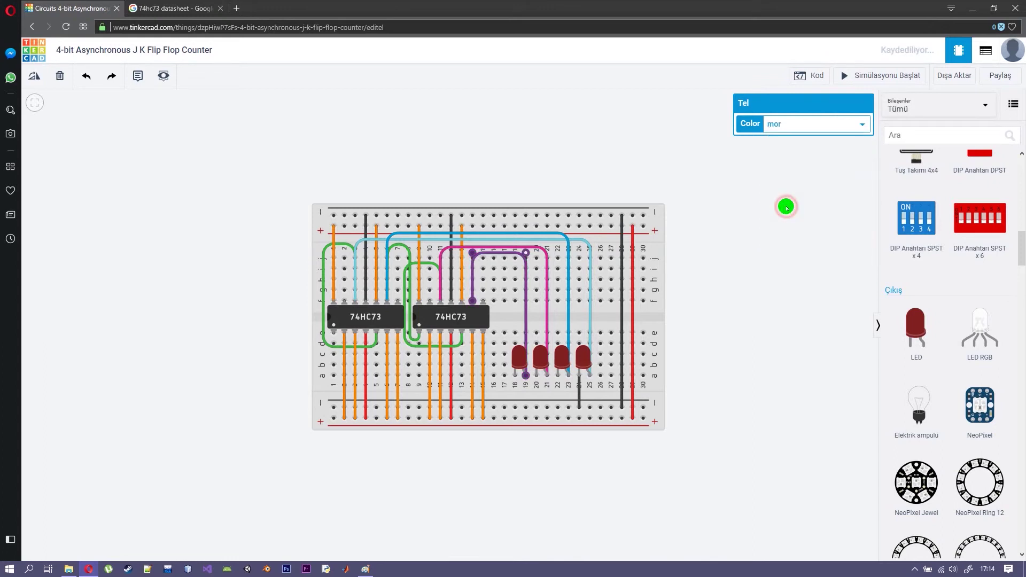
Wire the LED cathodes at columns 18, 20 and 22 to the lower negative rail
left_click(514, 376)
left_click(514, 408)
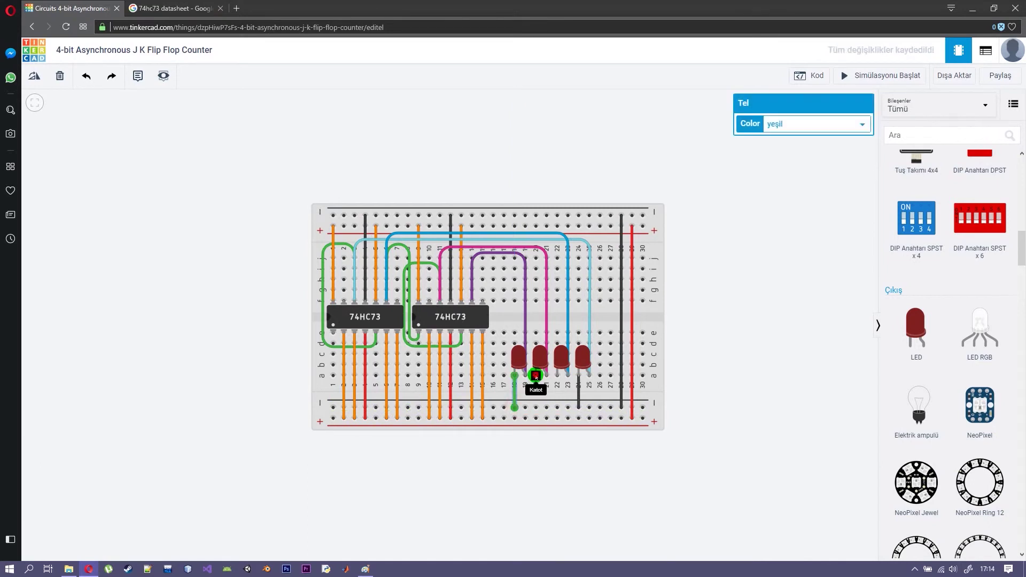
left_click(536, 376)
left_click(535, 408)
left_click(556, 376)
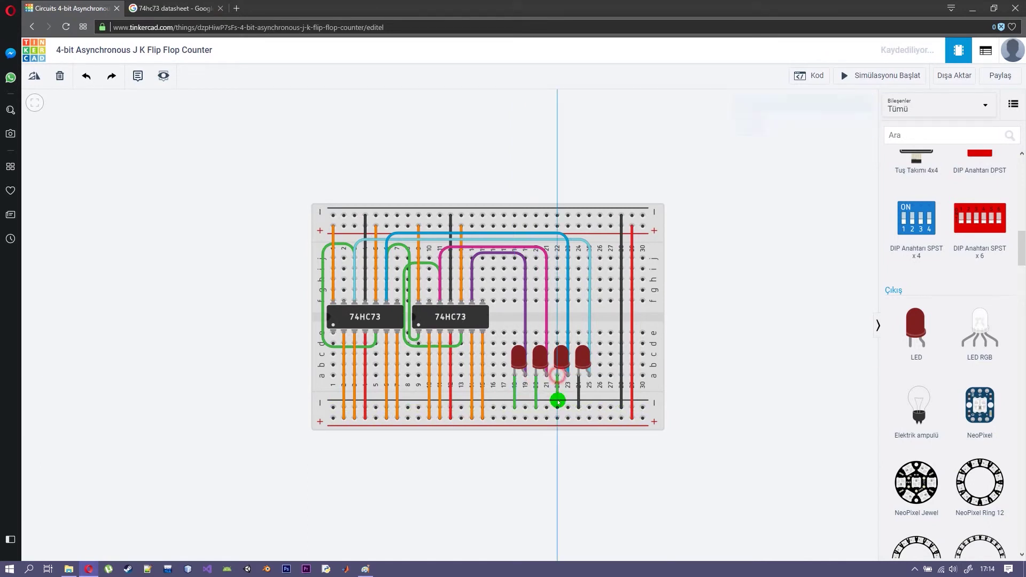
left_click(557, 407)
Colour the three cathode wires at columns 22, 20 and 18 black (siyah)
left_click(788, 132)
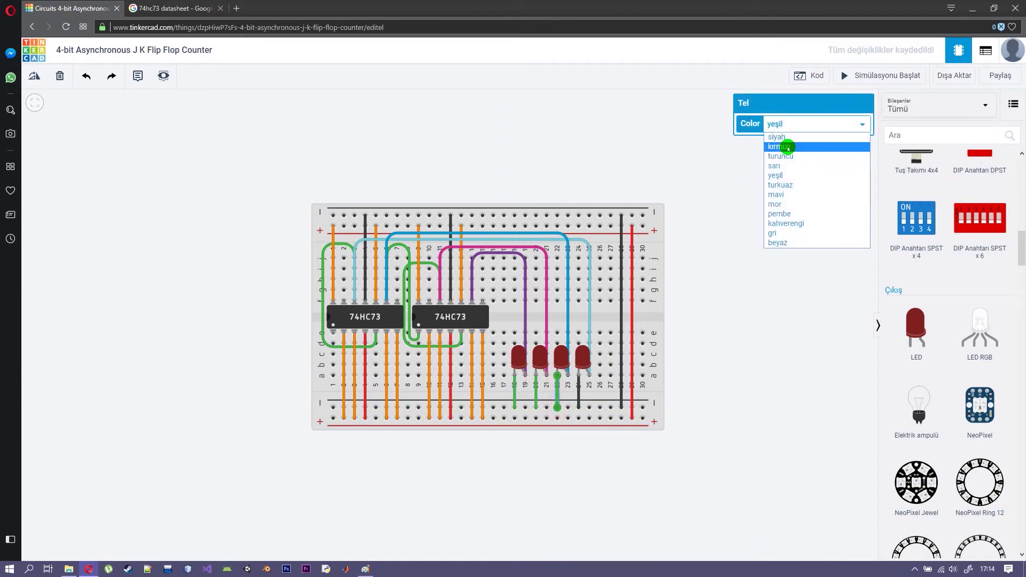
left_click(787, 140)
left_click(536, 392)
left_click(790, 124)
left_click(787, 140)
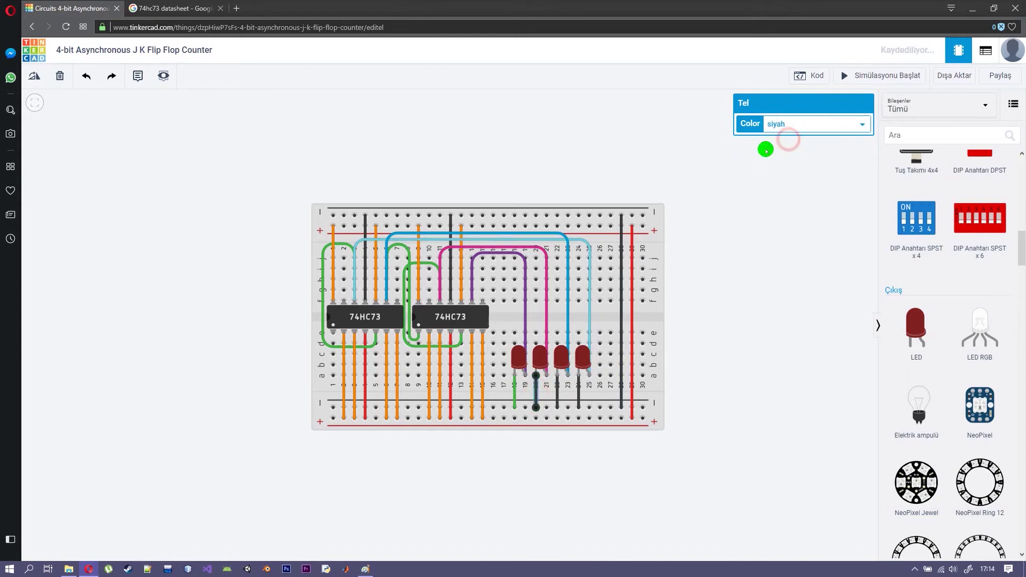
left_click(516, 391)
left_click(791, 124)
left_click(788, 138)
left_click(614, 116)
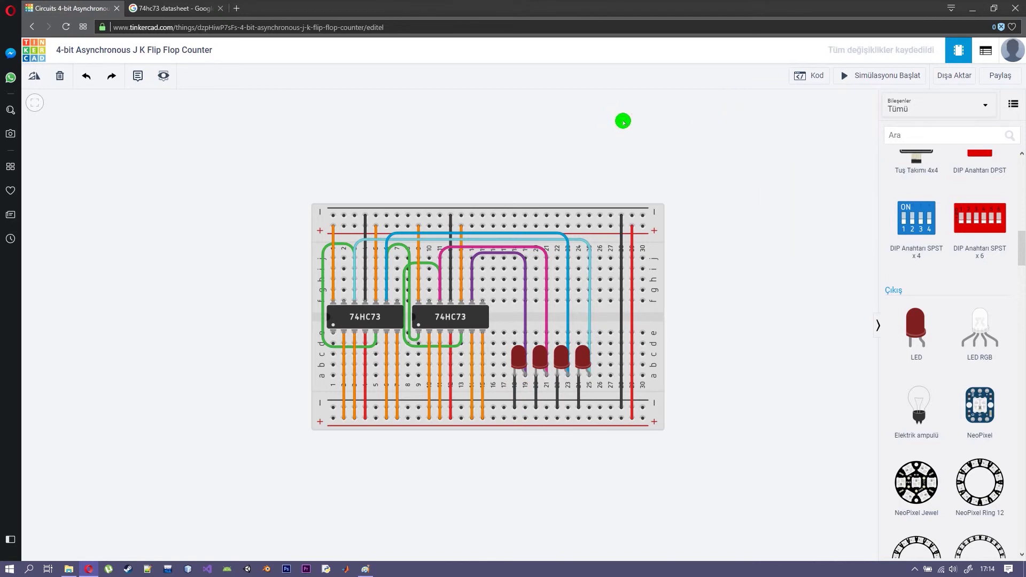
Switch to the Paint sketch, mark the first bit's CLK input, and return to the circuit
key("alt+Tab")
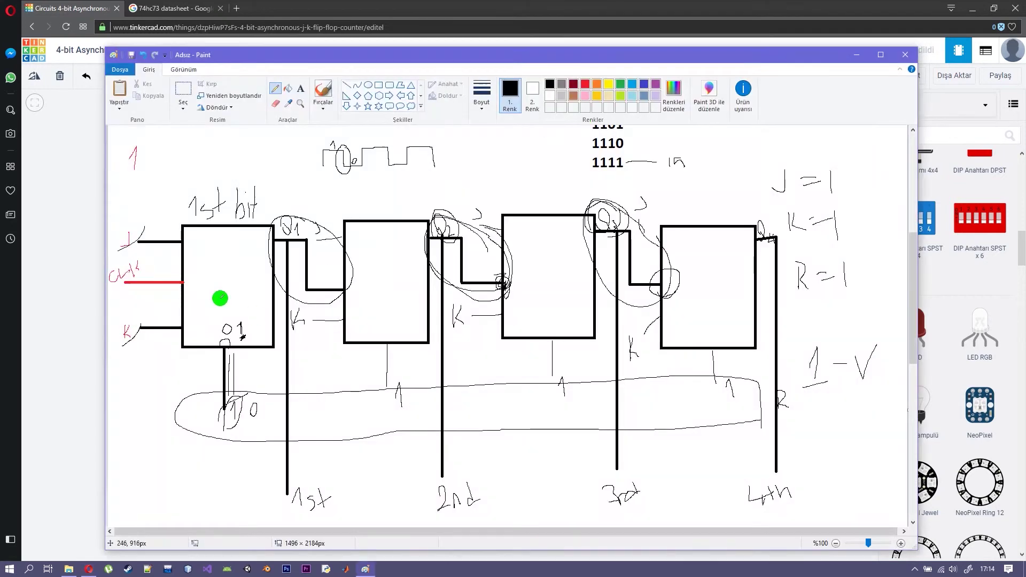
mouse_move(191, 292)
left_mouse_down()
mouse_move(173, 264)
mouse_move(128, 258)
mouse_move(108, 265)
mouse_move(107, 291)
mouse_move(130, 304)
mouse_move(155, 271)
mouse_move(117, 264)
left_mouse_up()
key("alt+Tab")
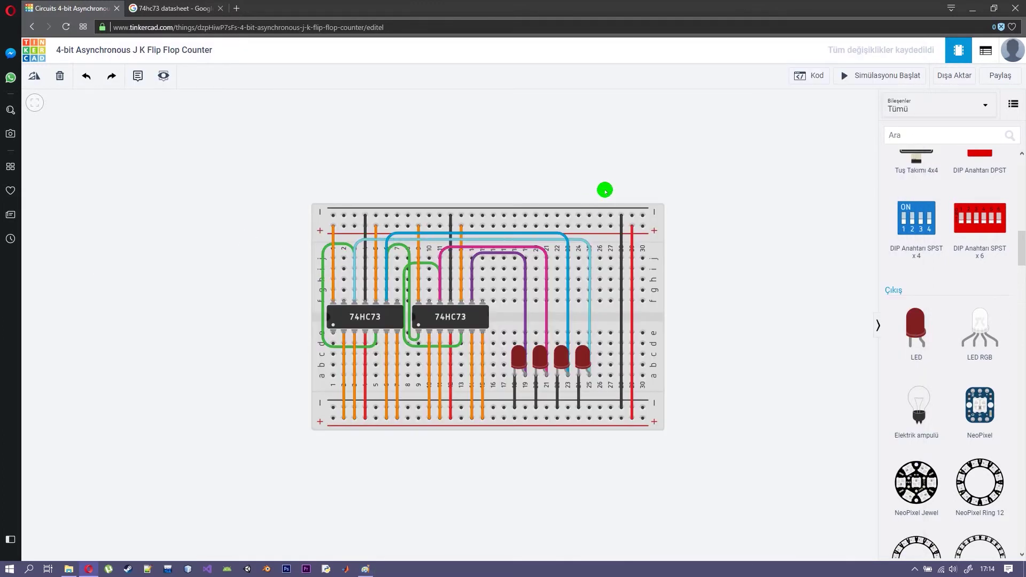
Add a push button (Basma düğmesi) beside the breadboard near column 1 and rotate it so its terminals face sideways
scroll(934, 242, "up", 10)
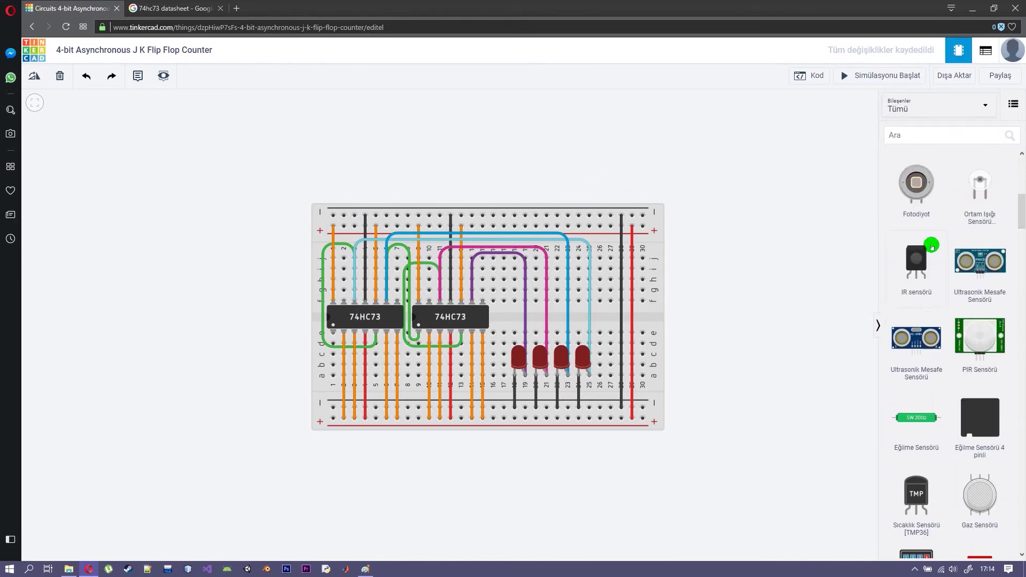
scroll(934, 242, "up", 5)
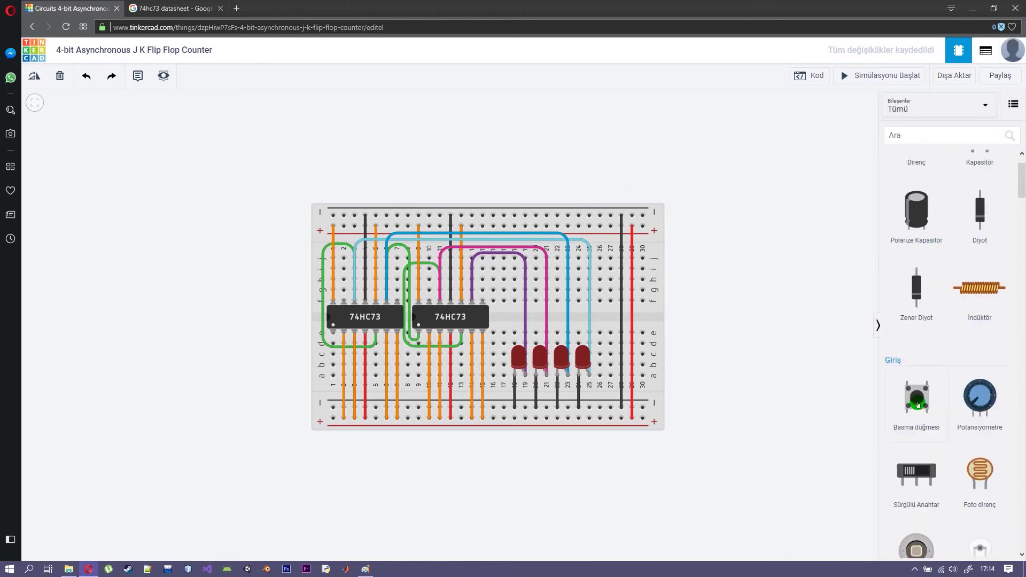
left_click_drag(918, 404, 275, 350)
left_click(33, 76)
left_click(33, 75)
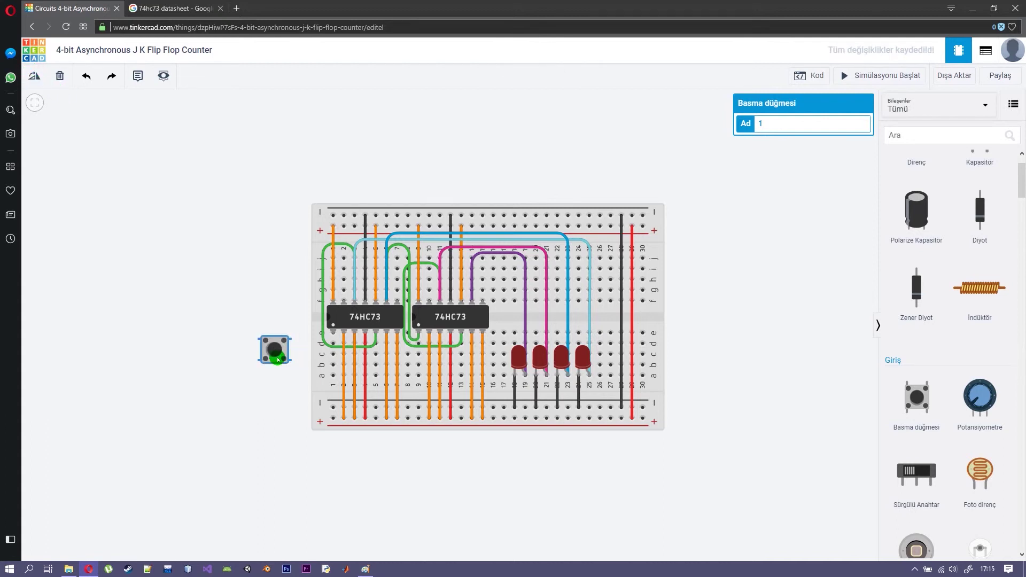
left_click_drag(273, 348, 332, 373)
Wire the push button's upper terminal to the first chip's clock pin at column 1 and colour the wire yellow (sarı)
left_click(332, 371)
left_click(289, 369)
left_click_drag(332, 372, 332, 332)
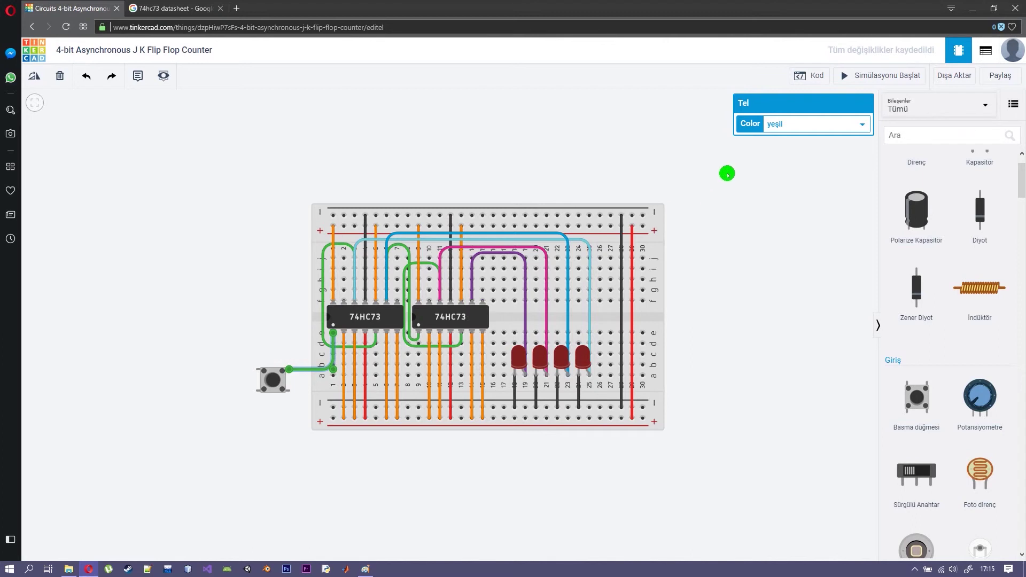
left_click(786, 125)
left_click(788, 166)
Wire the push button's Terminal 2b to the lower positive rail at column 1 and colour the wire red (kırmızı)
left_click(290, 393)
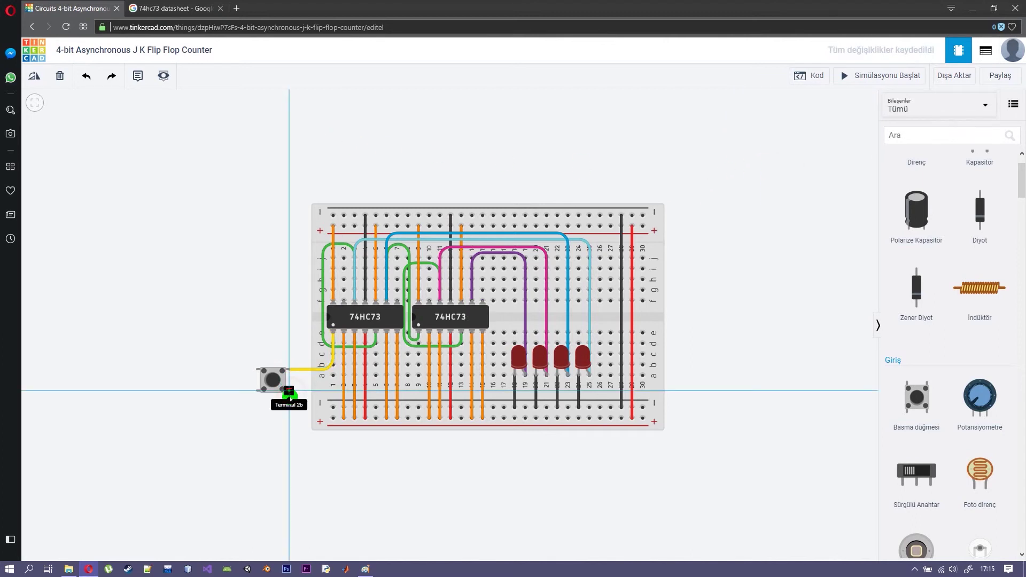
left_click(290, 416)
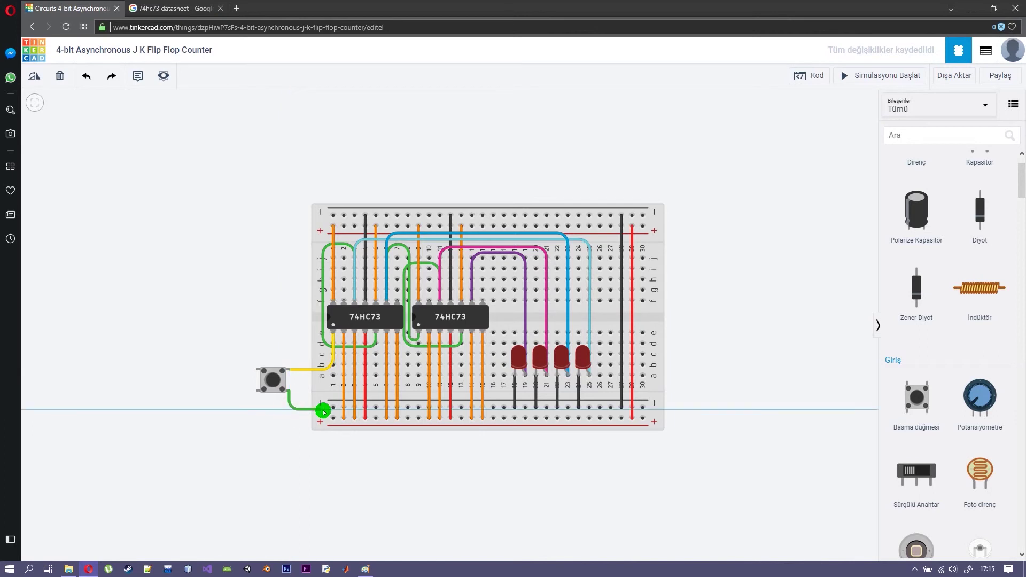
left_click(333, 418)
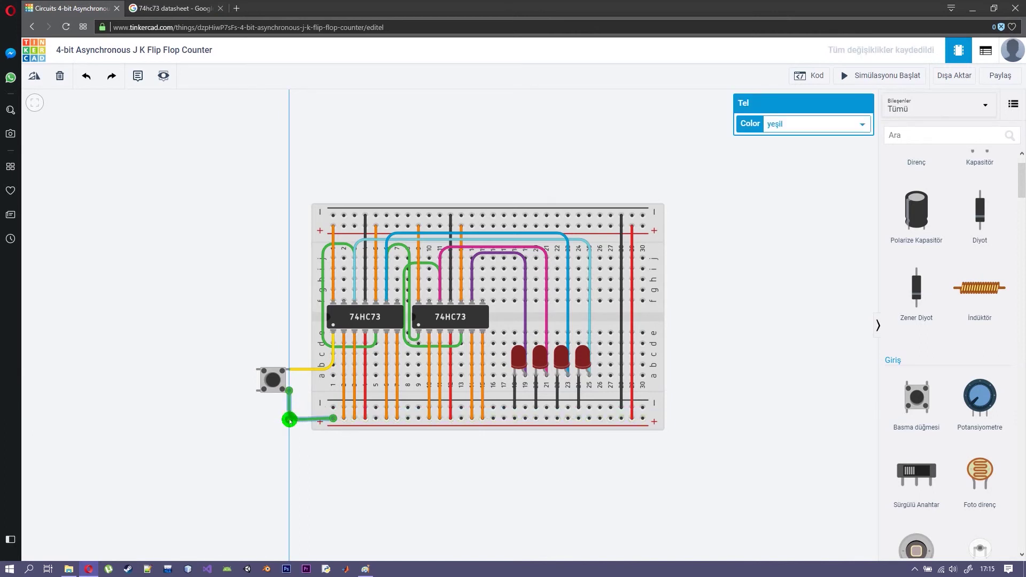
left_click(254, 421)
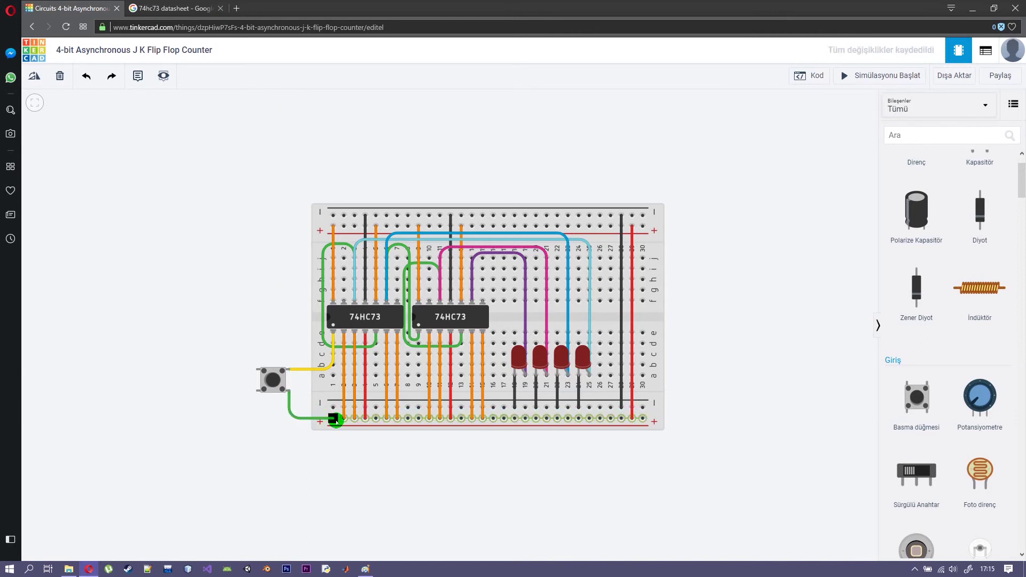
mouse_move(291, 395)
left_mouse_down()
mouse_move(333, 362)
mouse_move(284, 387)
left_mouse_up()
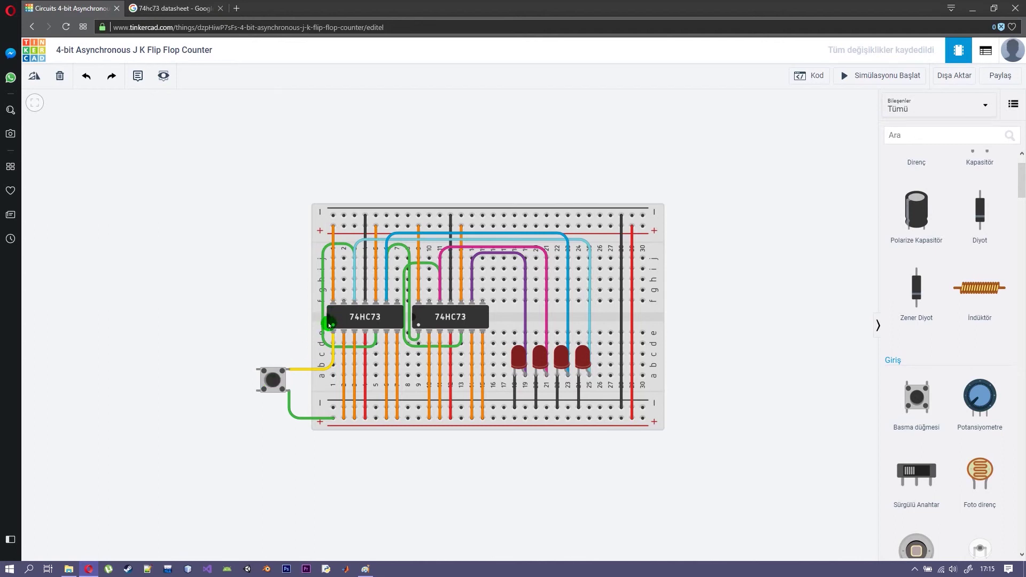
left_click(290, 415)
left_click(784, 125)
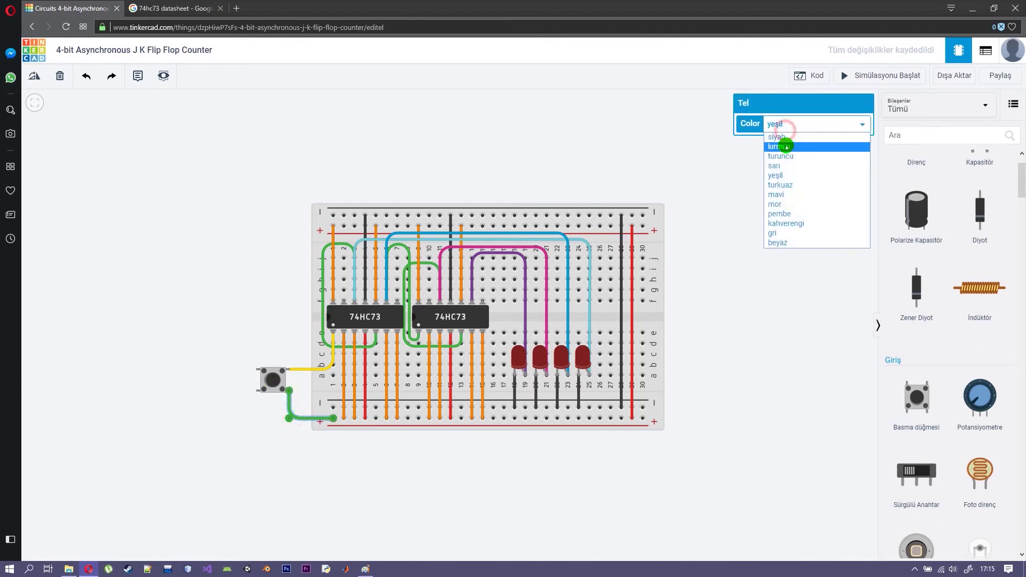
left_click(779, 147)
left_click(371, 132)
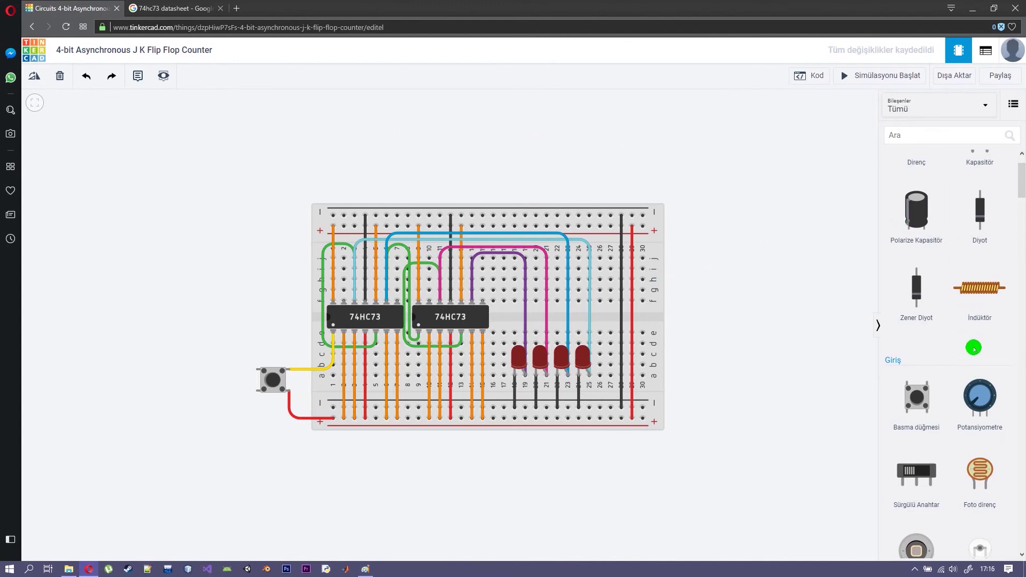
Add a 1,5 V battery (1,5 V Pil) to the workspace and set its cell count to 3 pil
scroll(974, 349, "down", 7)
scroll(969, 329, "up", 10)
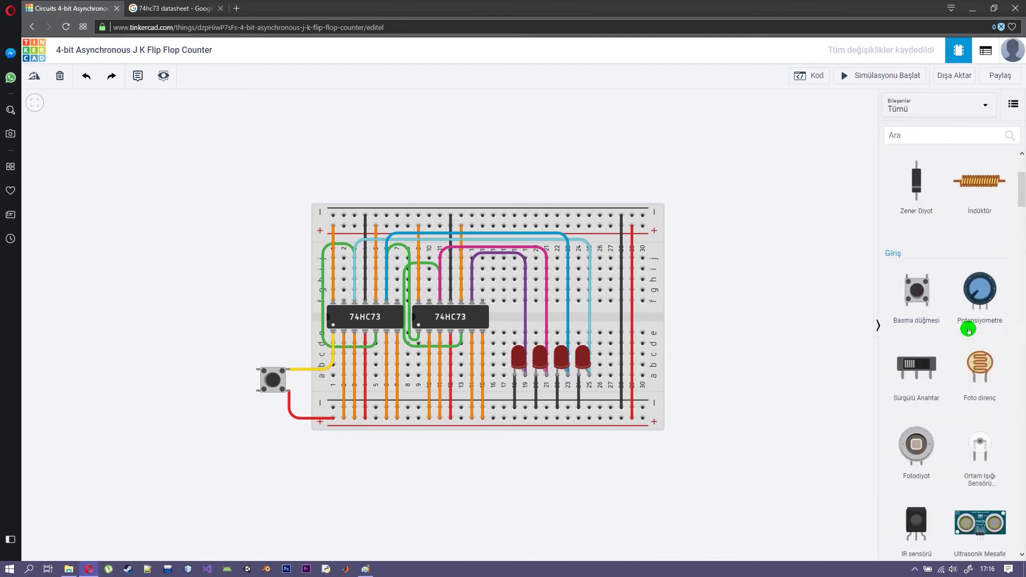
scroll(970, 320, "down", 9)
scroll(972, 306, "down", 10)
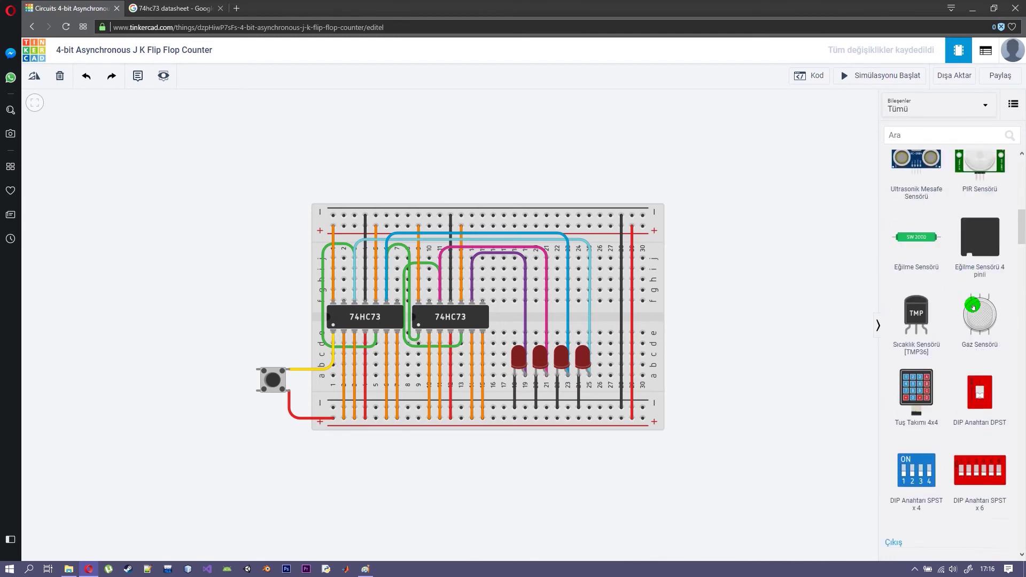
left_click_drag(977, 218, 765, 281)
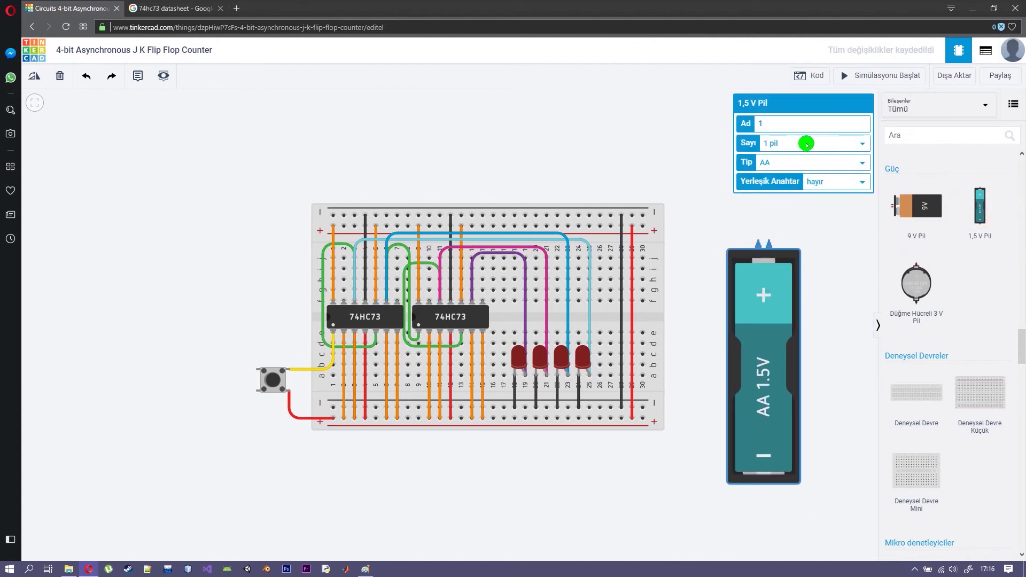
left_click(807, 144)
left_click(772, 176)
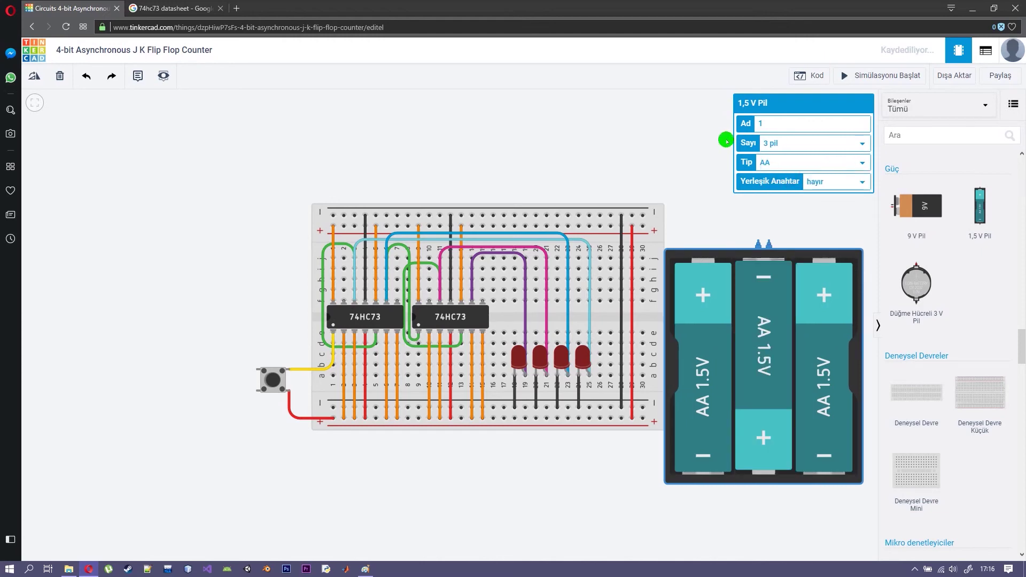
Move the battery pack above the breadboard and rotate it so its terminals face the board
left_click_drag(791, 275, 615, 121)
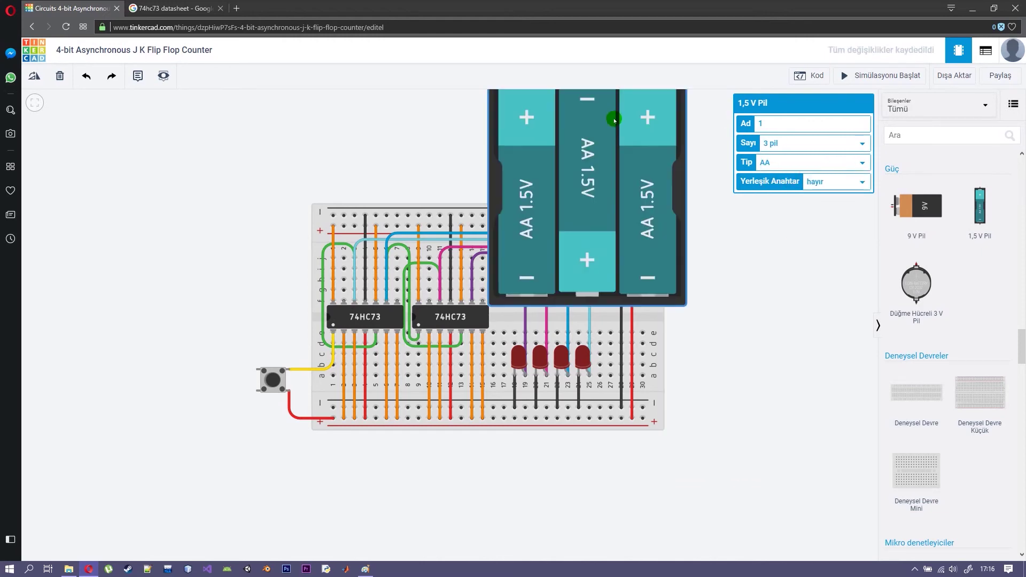
left_click(39, 75)
key("f")
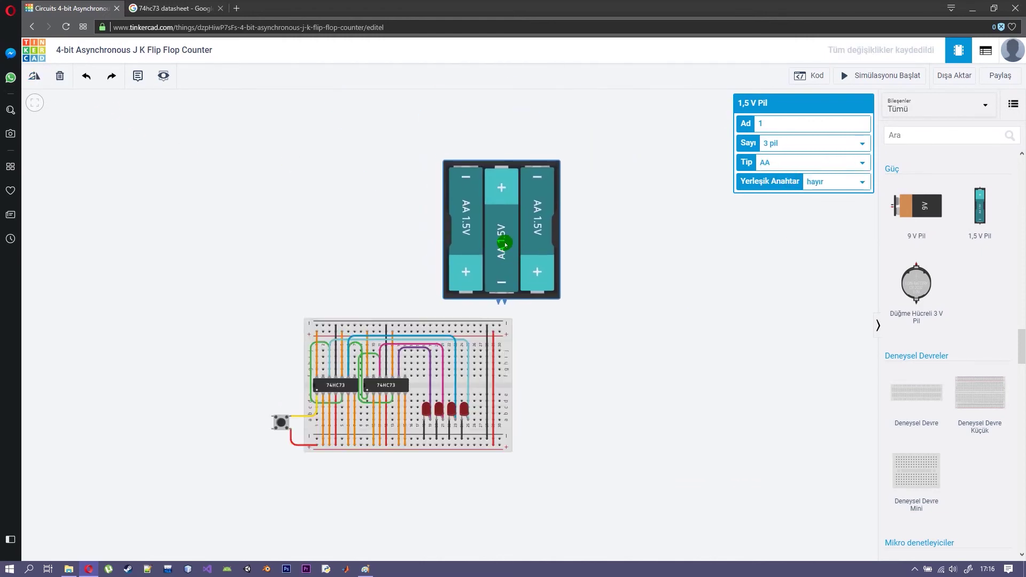
Wire the battery's positive terminal to the upper positive rail at column 30, routing the wire around the breadboard's edge
scroll(517, 319, "up", 3)
scroll(517, 319, "up", 2)
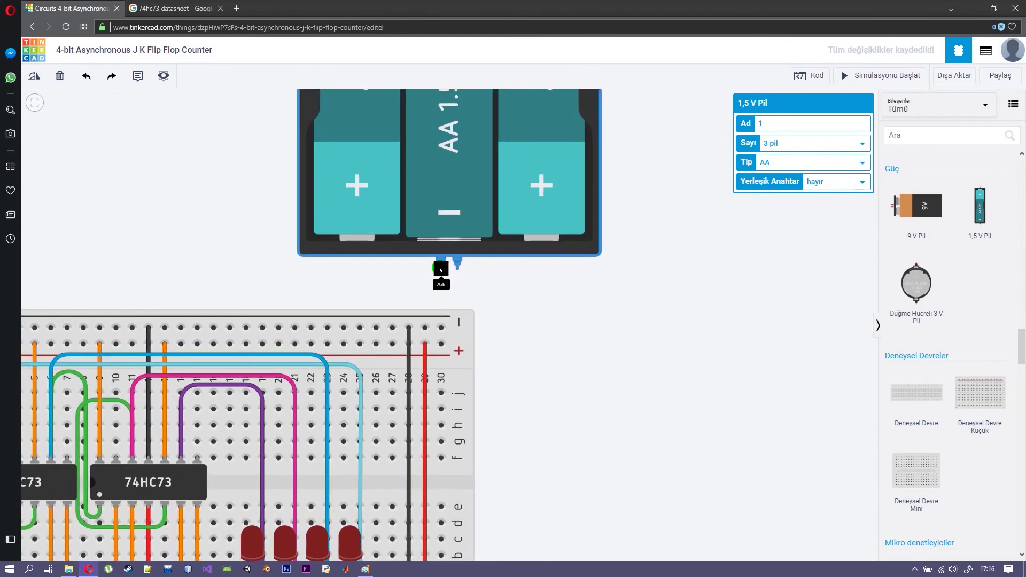
left_click(441, 270)
left_click(440, 292)
left_click(496, 293)
left_click(496, 344)
left_click(442, 344)
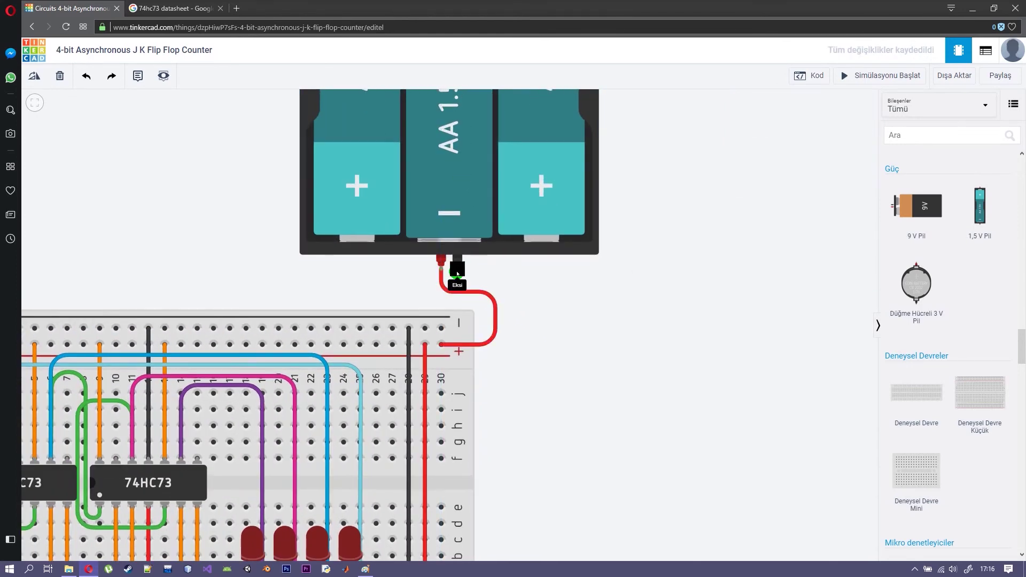
Wire the battery's negative terminal to the upper negative rail at column 30
left_click(457, 272)
left_click(457, 327)
left_click(441, 328)
Add a resistor (Direnç) to the empty area beside the breadboard, below the battery pack
key("f")
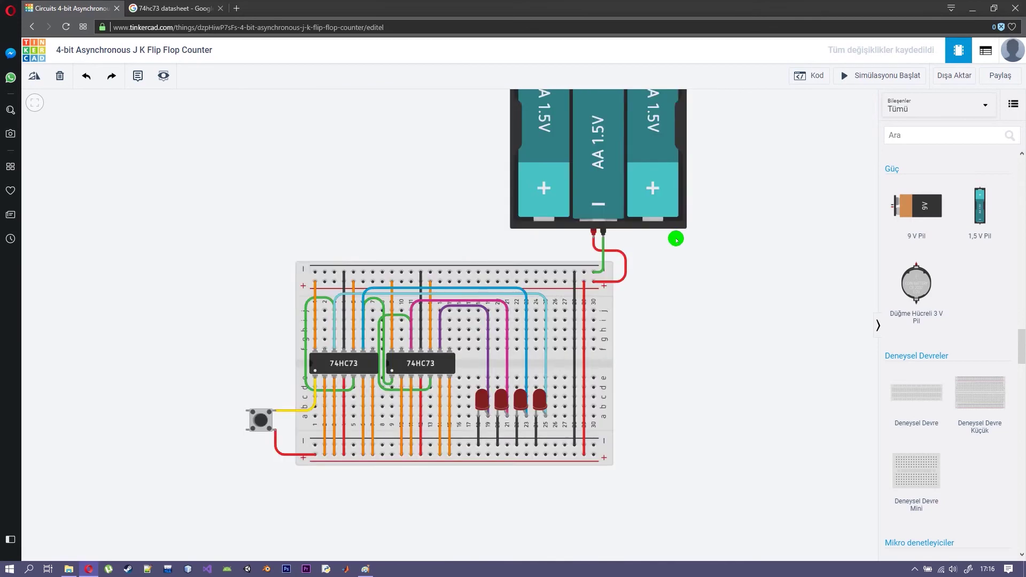
scroll(636, 229, "up", 3)
scroll(636, 230, "up", 1)
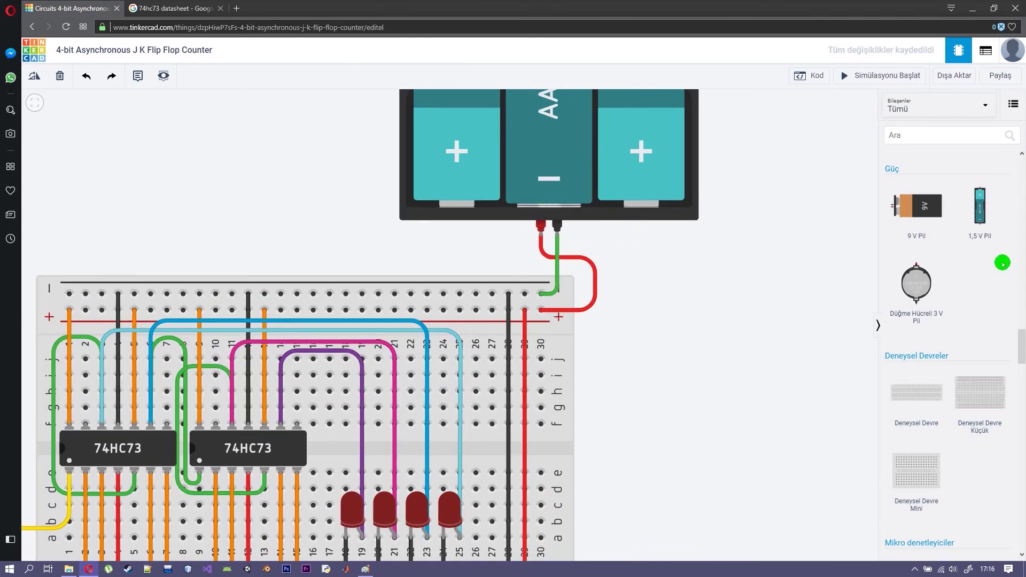
scroll(962, 327, "up", 1)
scroll(962, 327, "up", 10)
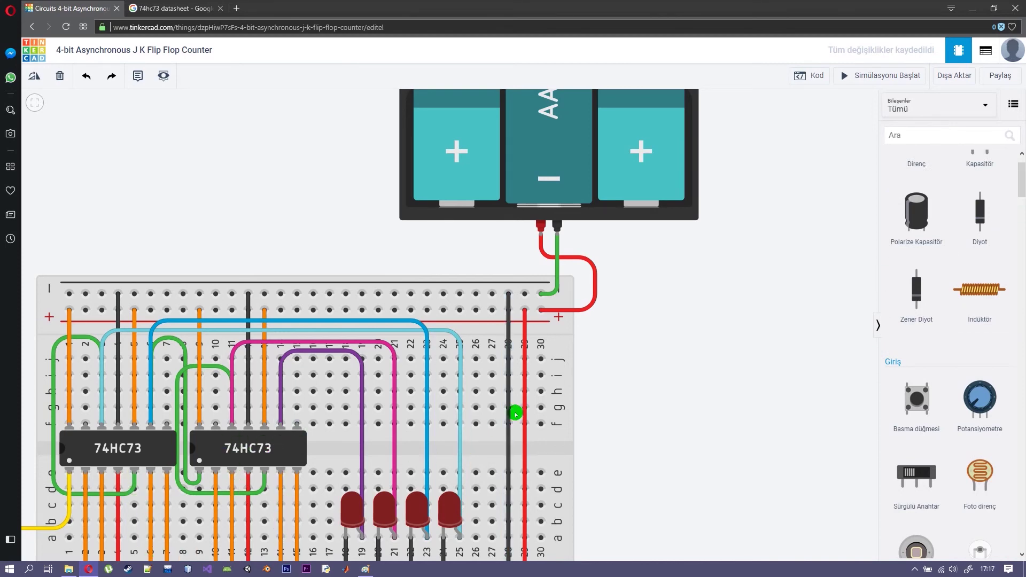
scroll(963, 361, "down", 3)
scroll(964, 351, "up", 4)
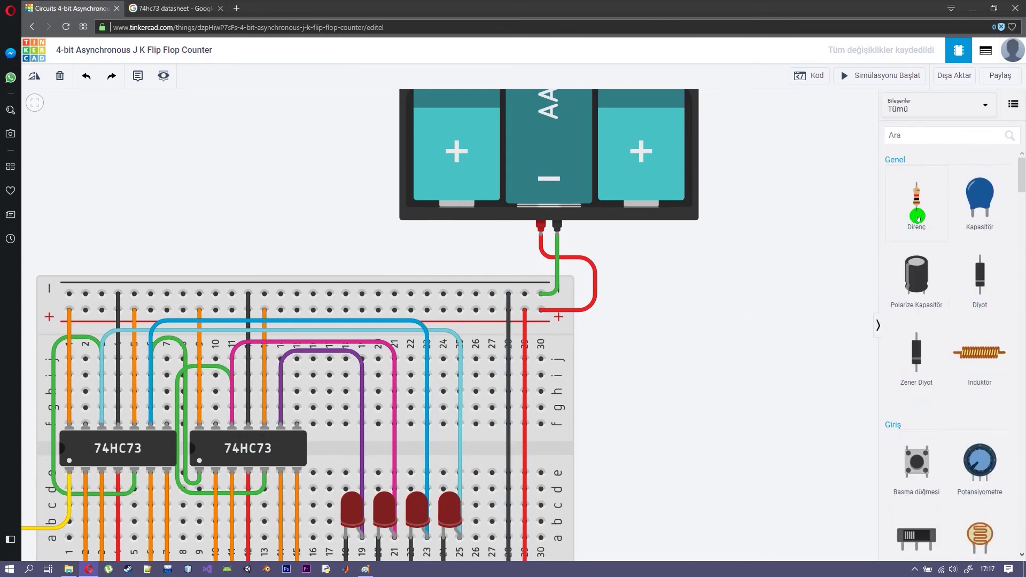
left_click_drag(899, 218, 674, 291)
Move the battery's positive wire from the positive rail to the resistor's upper terminal
mouse_move(558, 288)
left_mouse_down()
mouse_move(642, 244)
mouse_move(541, 293)
left_mouse_up()
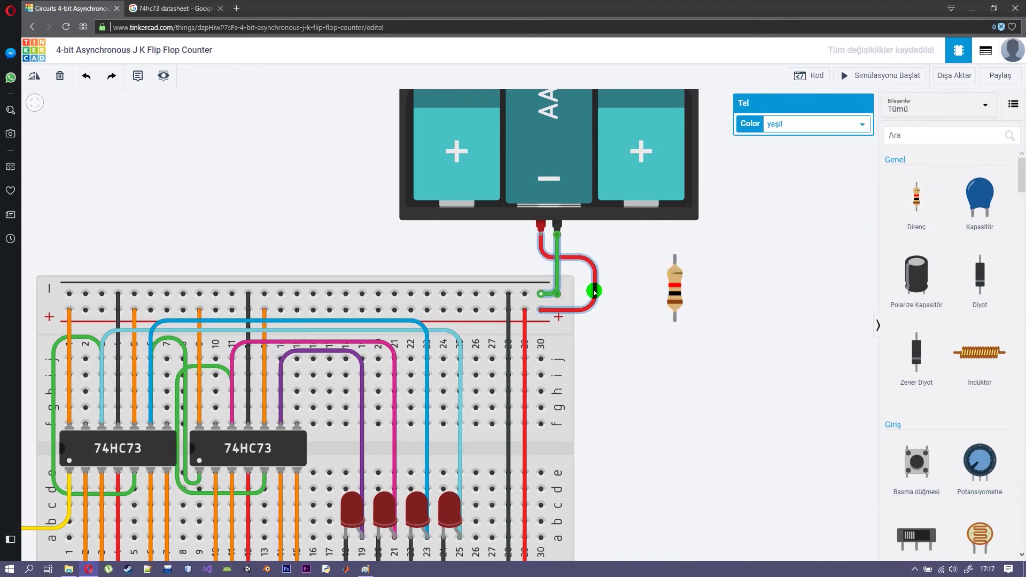
left_click_drag(541, 309, 673, 260)
left_click(674, 288)
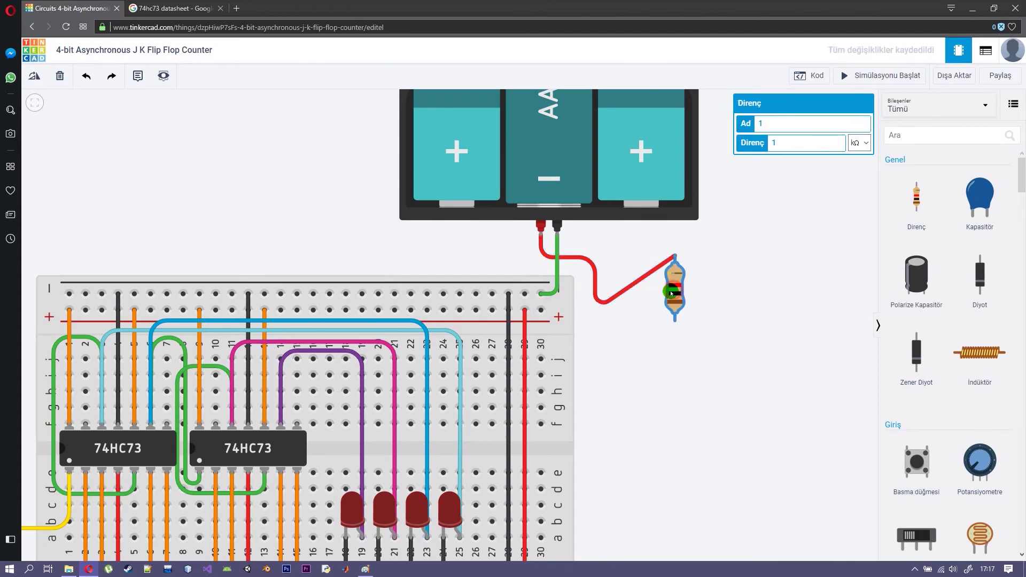
left_click(606, 299)
Rotate the resistor to horizontal and plug its free terminal into the upper positive rail at column 30
left_click_drag(674, 289, 623, 288)
left_click(34, 75)
left_click(34, 75)
left_click(35, 75)
left_click_drag(613, 302, 569, 313)
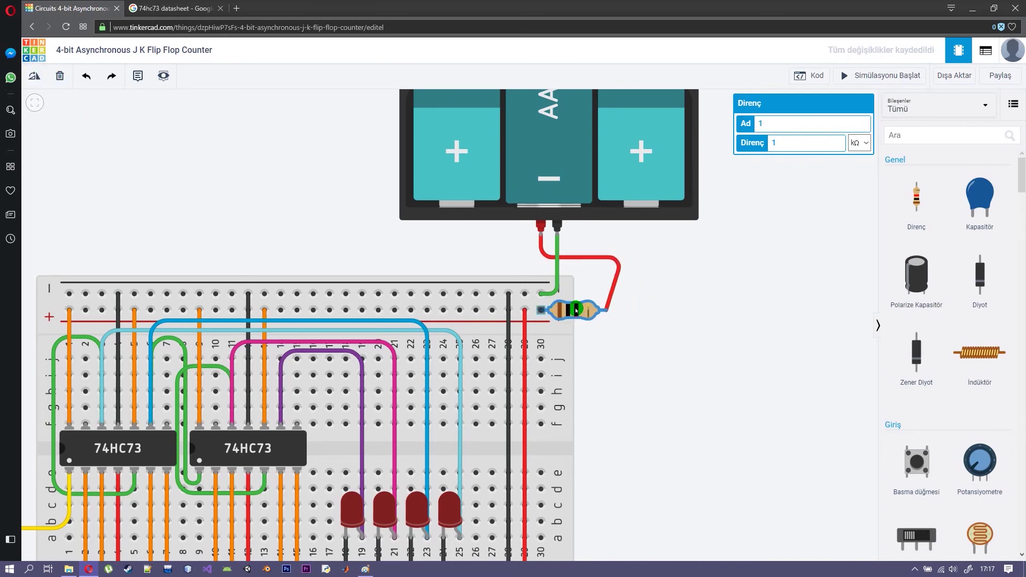
left_click(651, 300)
Set the resistance of the resistor on the battery's positive line to 270 Ω
left_click(574, 310)
left_click(859, 143)
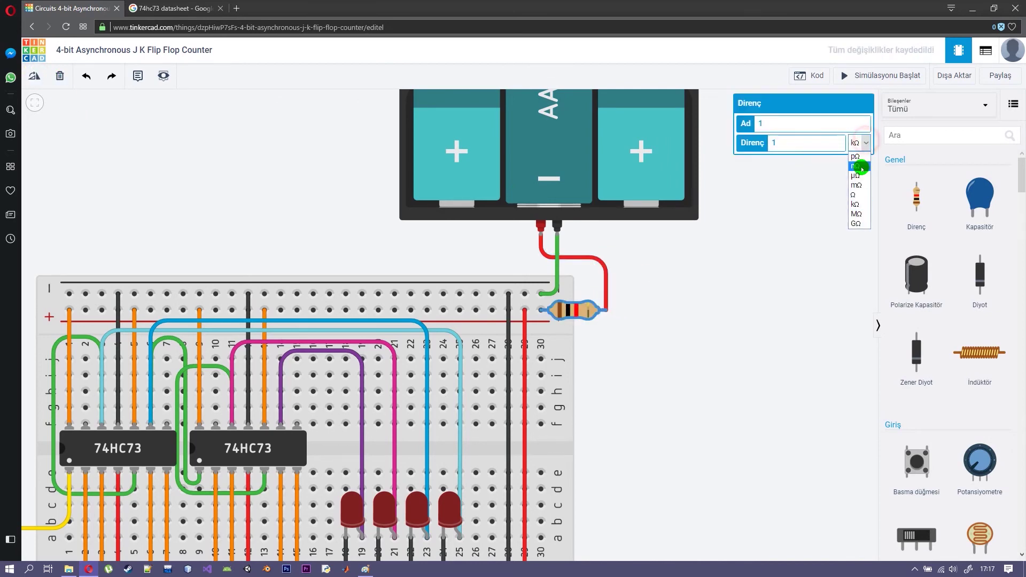
left_click(860, 163)
left_click(798, 143)
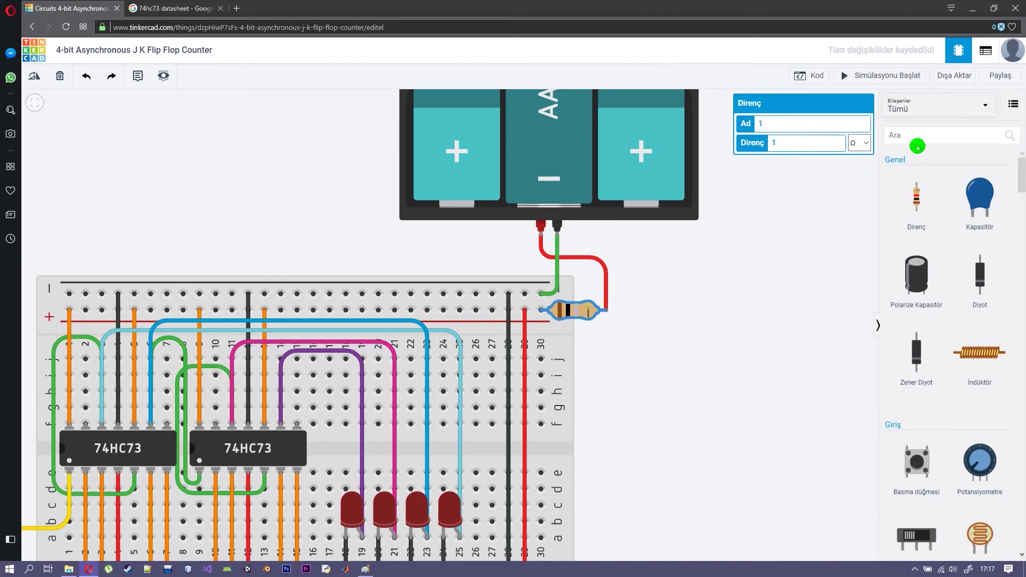
key("BackSpace")
type("270")
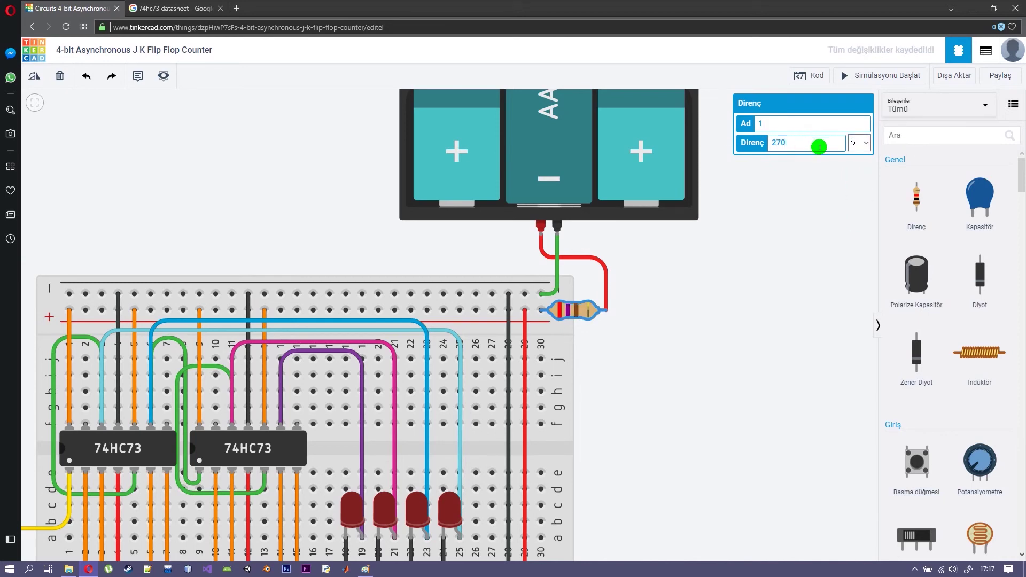
Change the colour of the battery's negative wire to black (siyah)
scroll(717, 293, "down", 1)
left_click(587, 262)
left_click(796, 128)
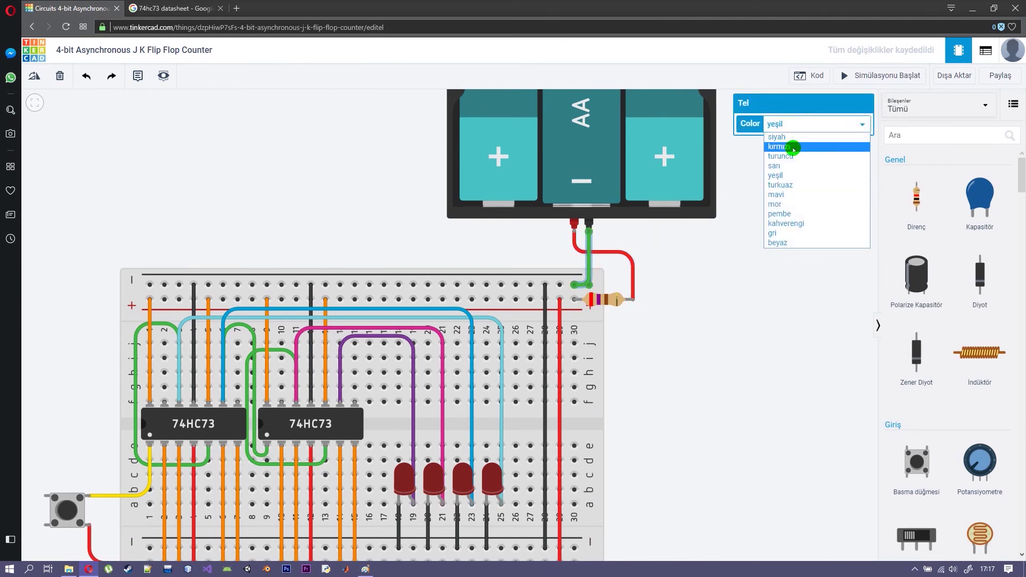
left_click(793, 140)
left_click(754, 255)
Start the simulation and pulse the push button repeatedly to check that the four LEDs count through the full binary sequence
scroll(612, 286, "down", 4)
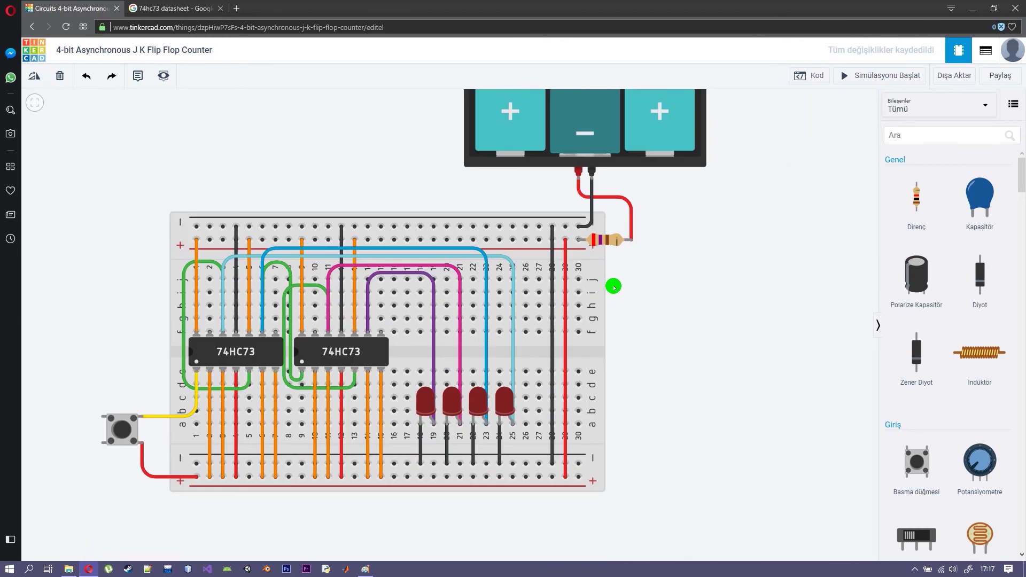
scroll(510, 217, "up", 1)
left_click(855, 76)
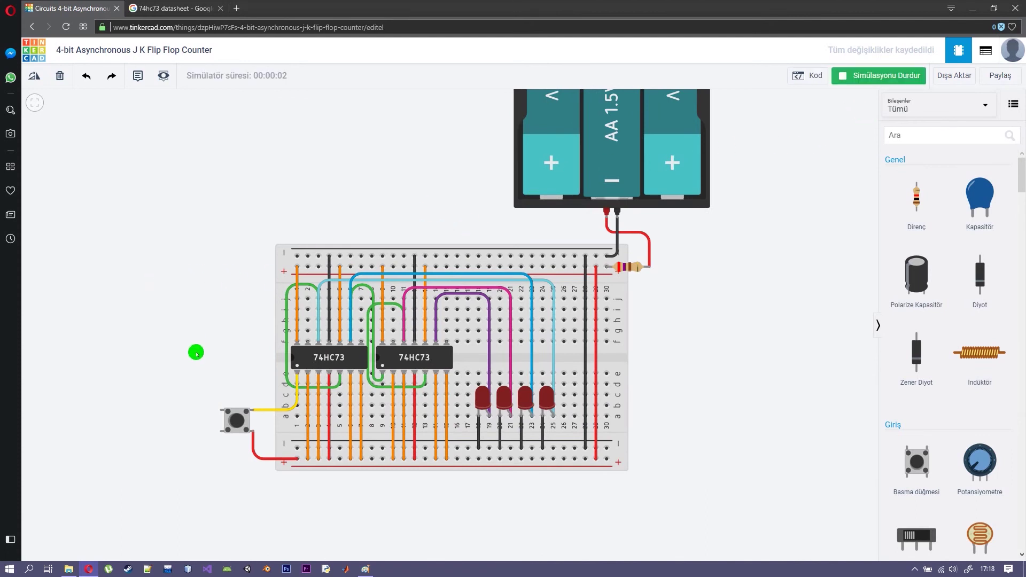
left_click(235, 420)
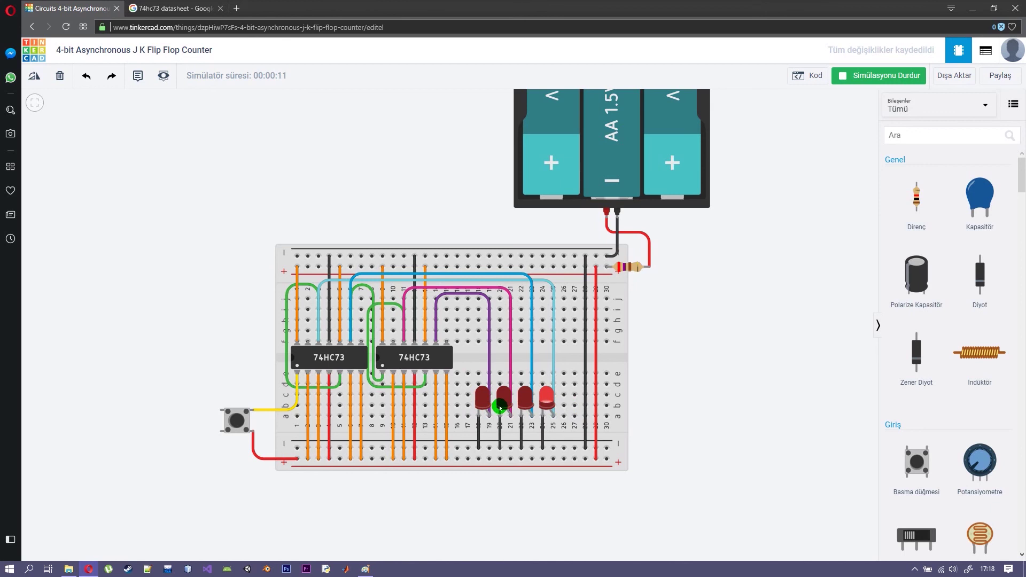
left_click(235, 420)
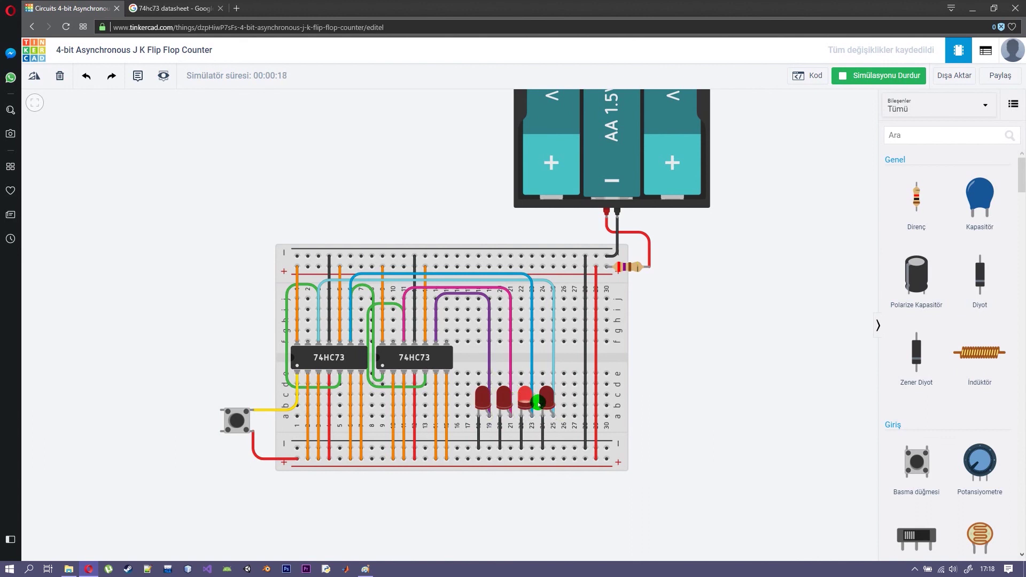
left_click(236, 424)
left_click(237, 424)
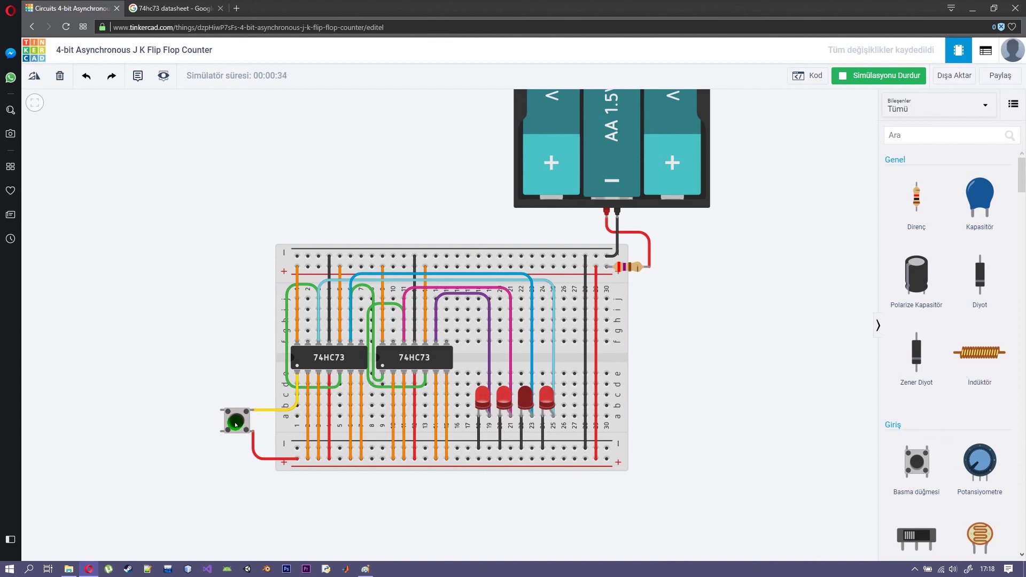
left_click(238, 422)
left_click(239, 421)
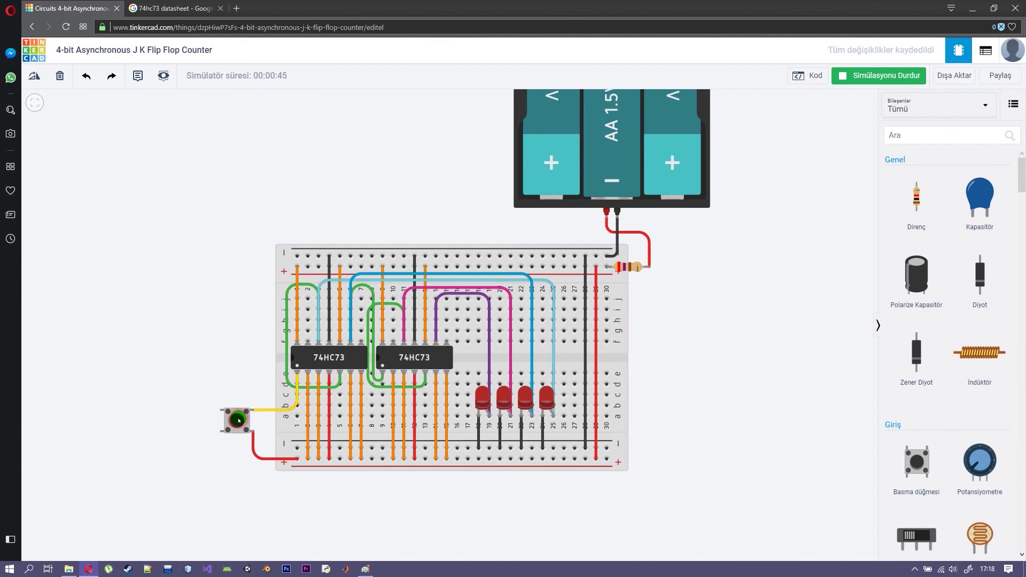
left_click(239, 421)
left_click(239, 421)
left_click(239, 420)
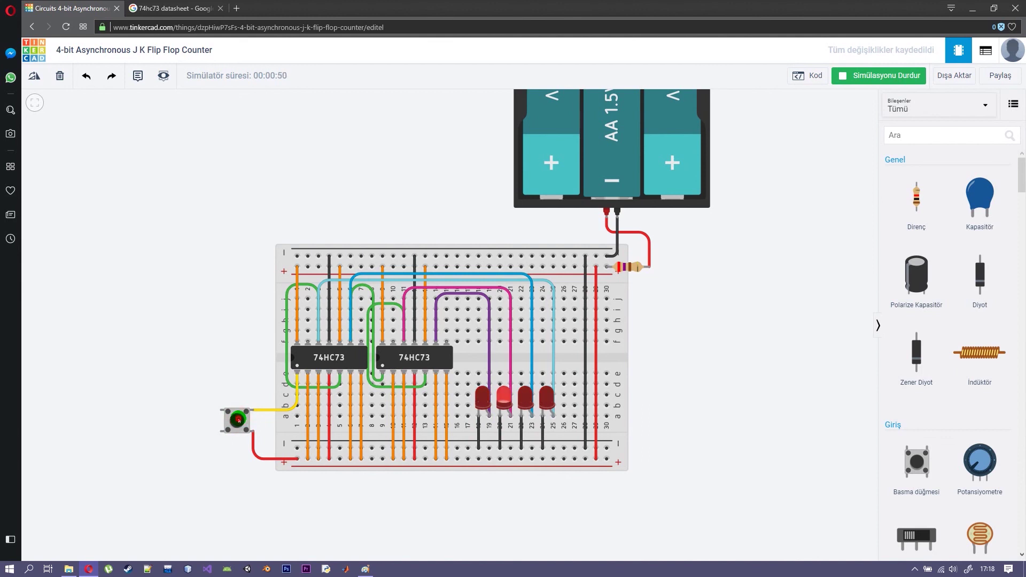
left_click(239, 420)
Switch to Paint to view the hand-drawn diagram of the four cascaded flip-flops
left_click(365, 569)
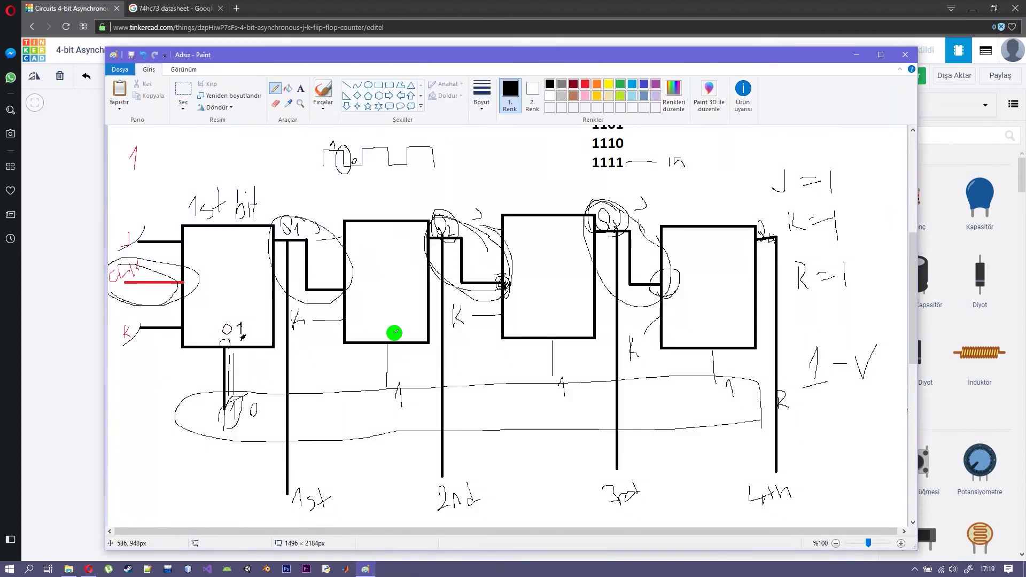